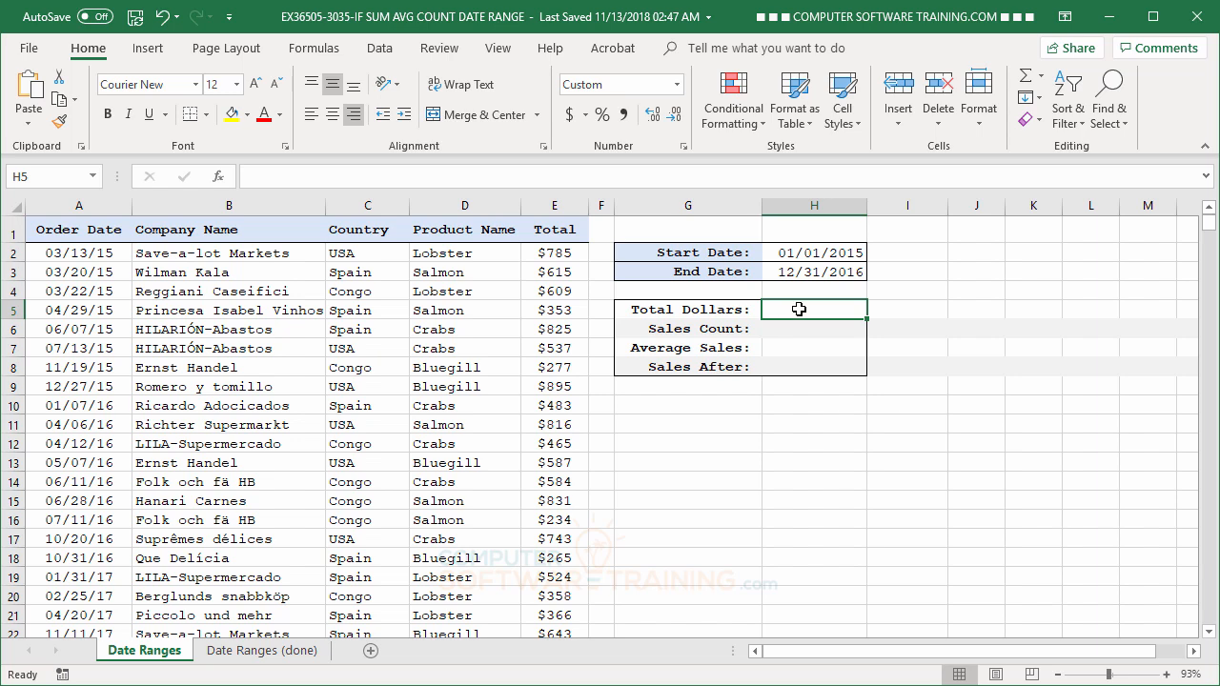
Start a SUMIFS formula in the Total Dollars cell H5 with E2:E23 as the sum range
type("=")
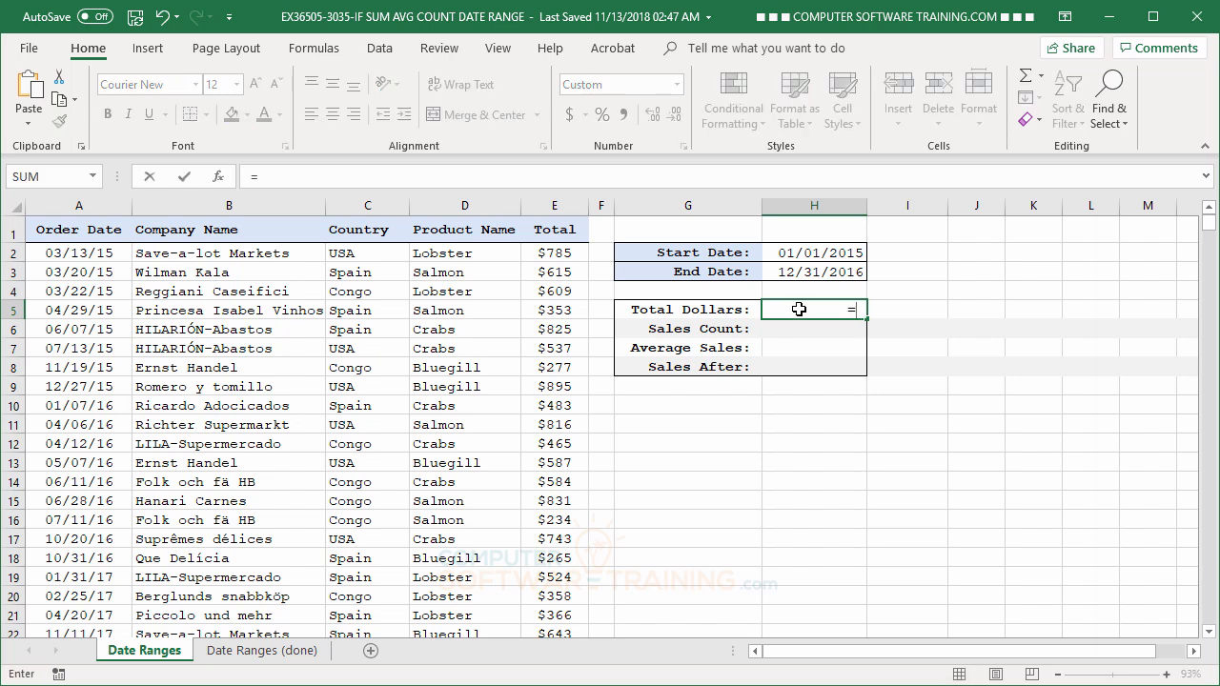
type("sum")
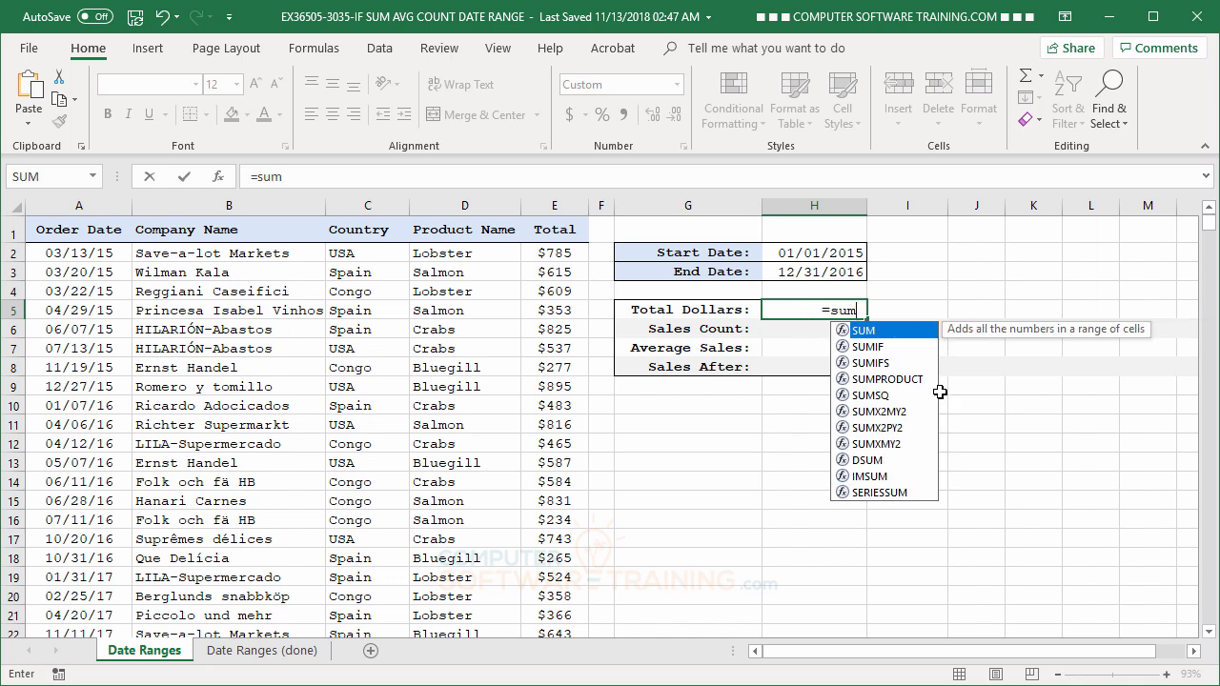
double_click(882, 363)
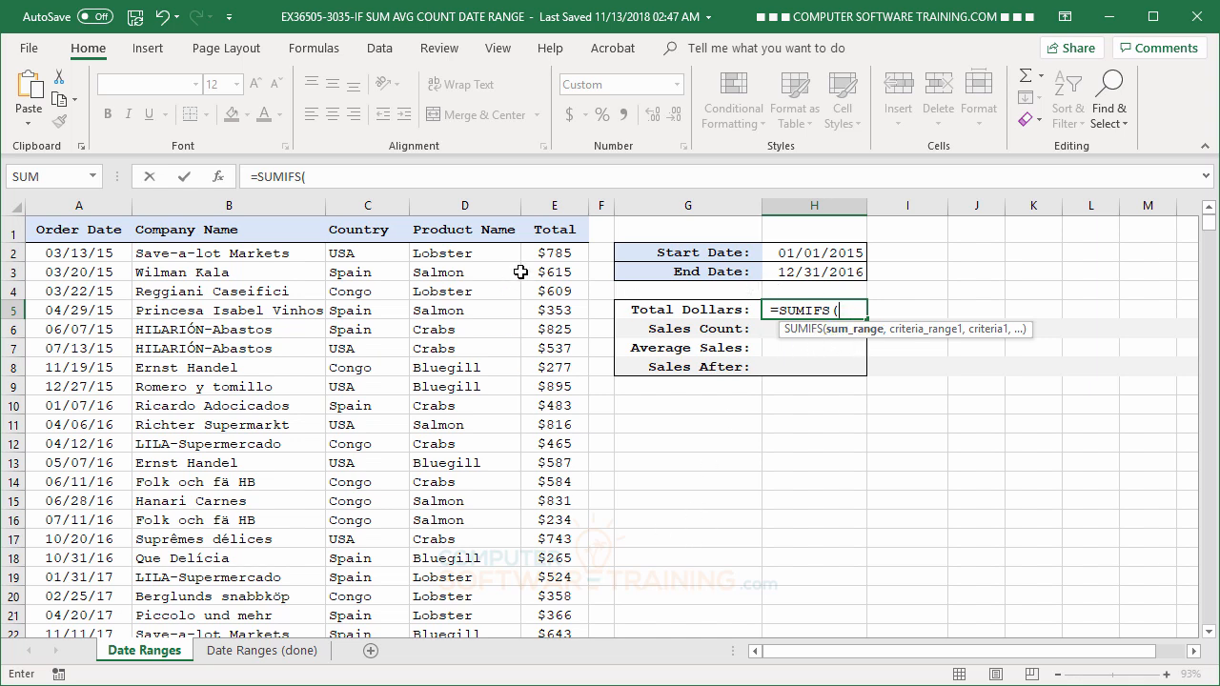
left_click(551, 254)
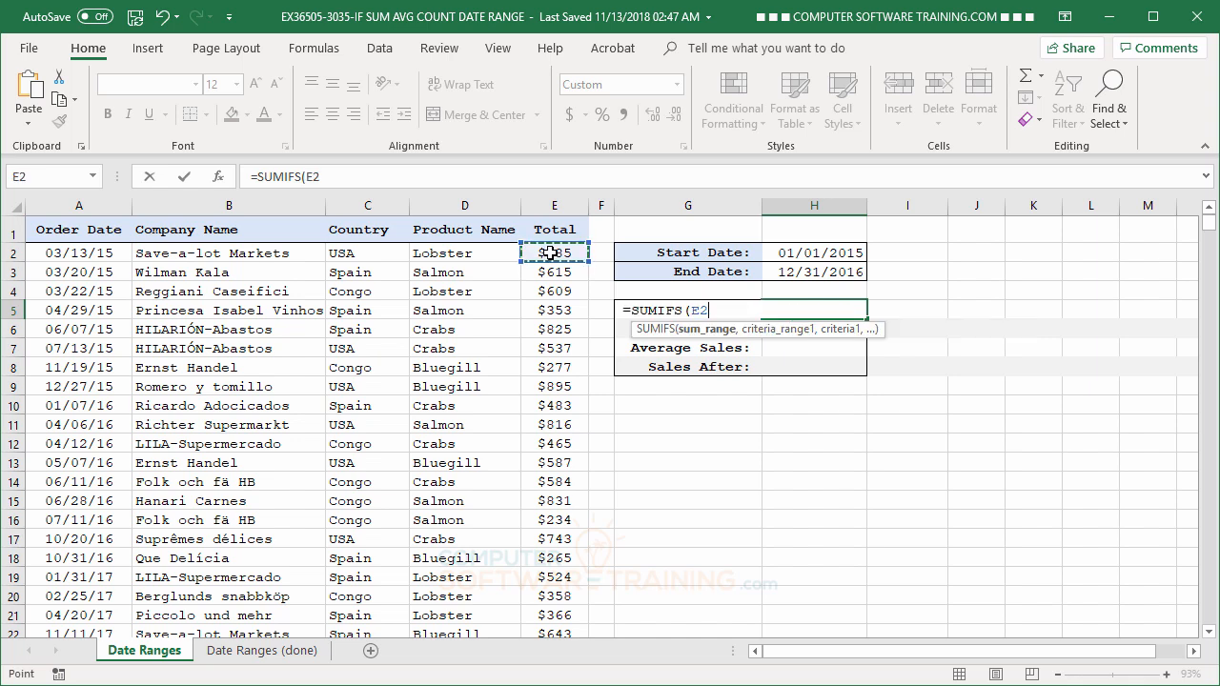
key("ctrl+shift+Down")
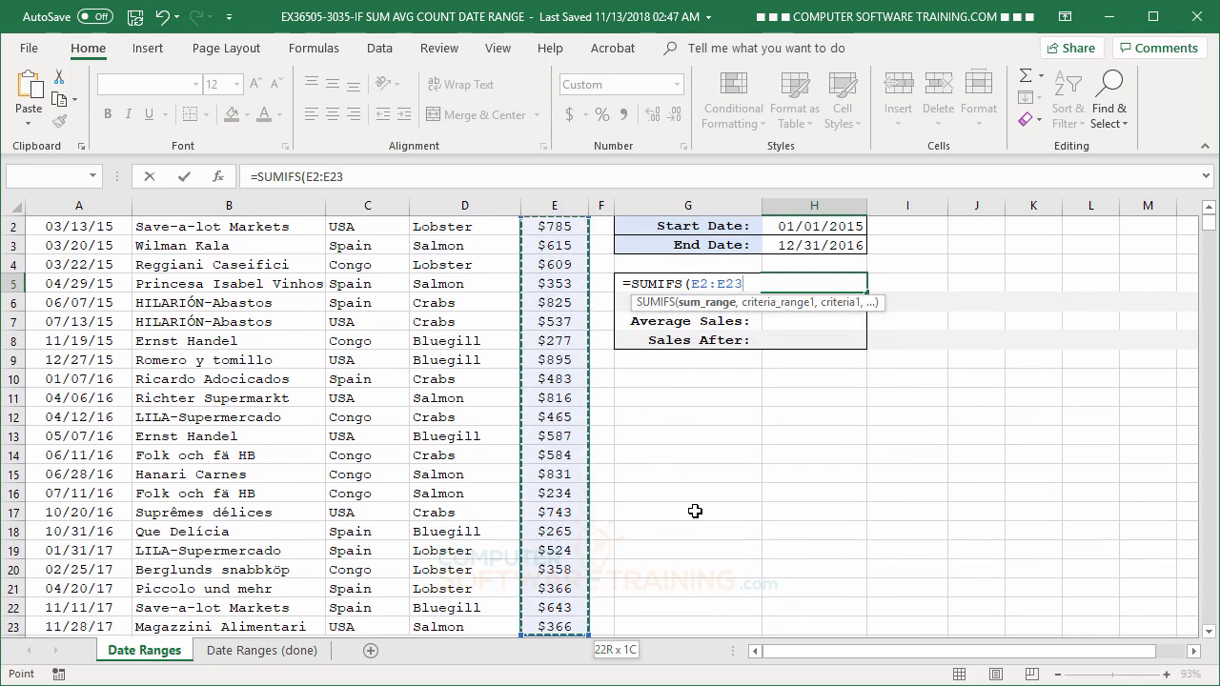
scroll(695, 511, "up", 1)
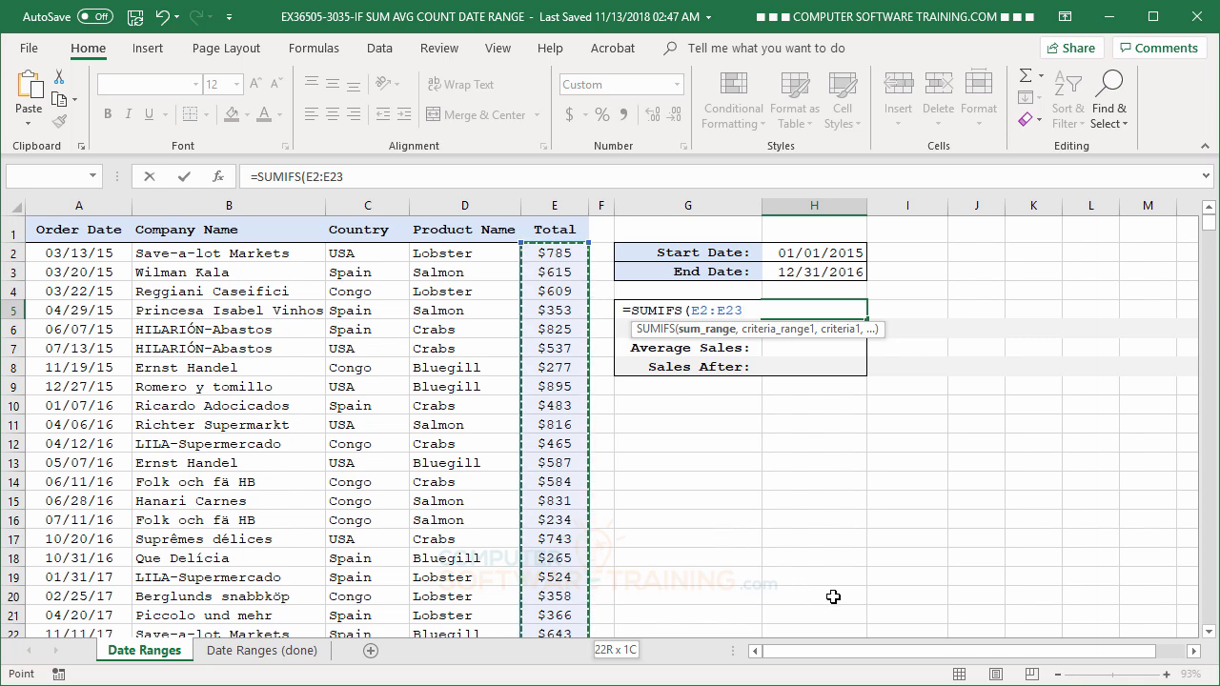
type(",")
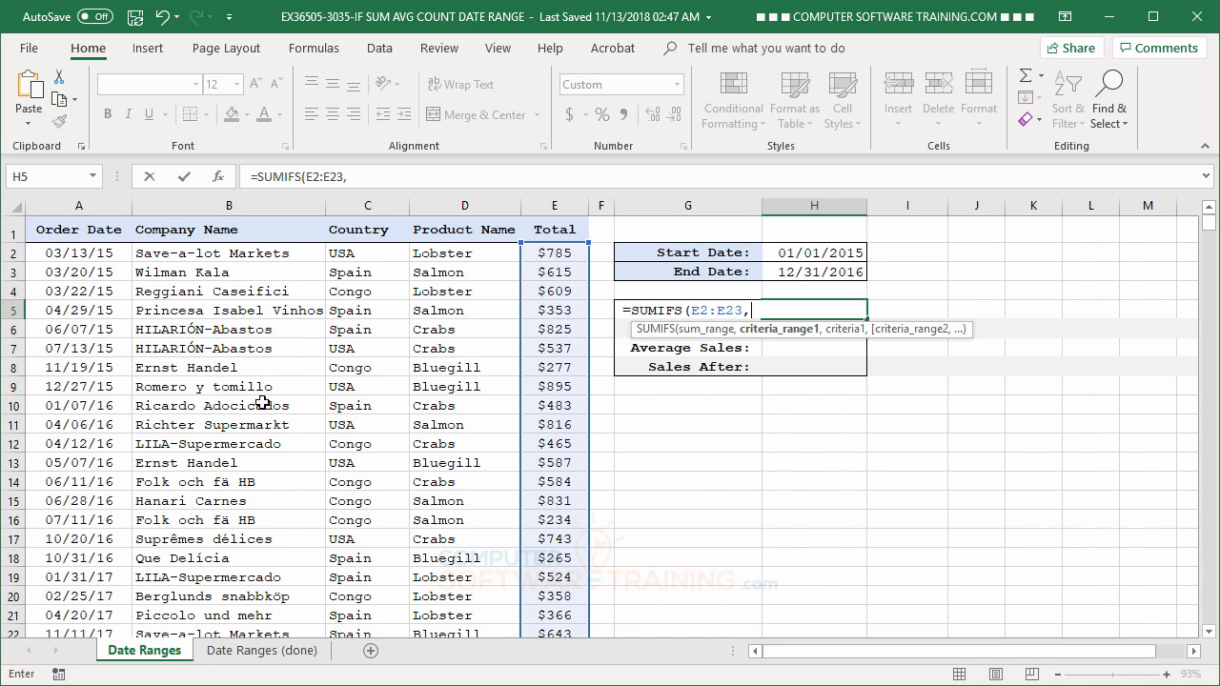
Add the start-date condition to the SUMIFS formula, using order dates A2:A23 with the criterion ">="&H2
left_click(71, 254)
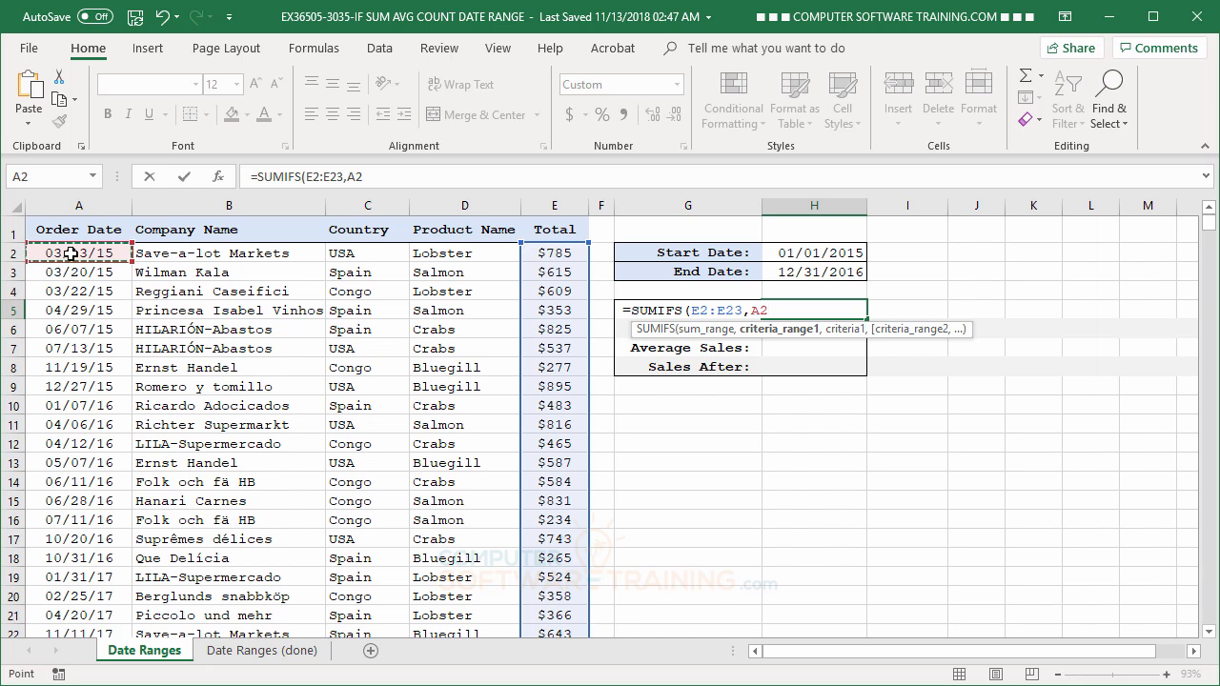
key("ctrl+shift+Down")
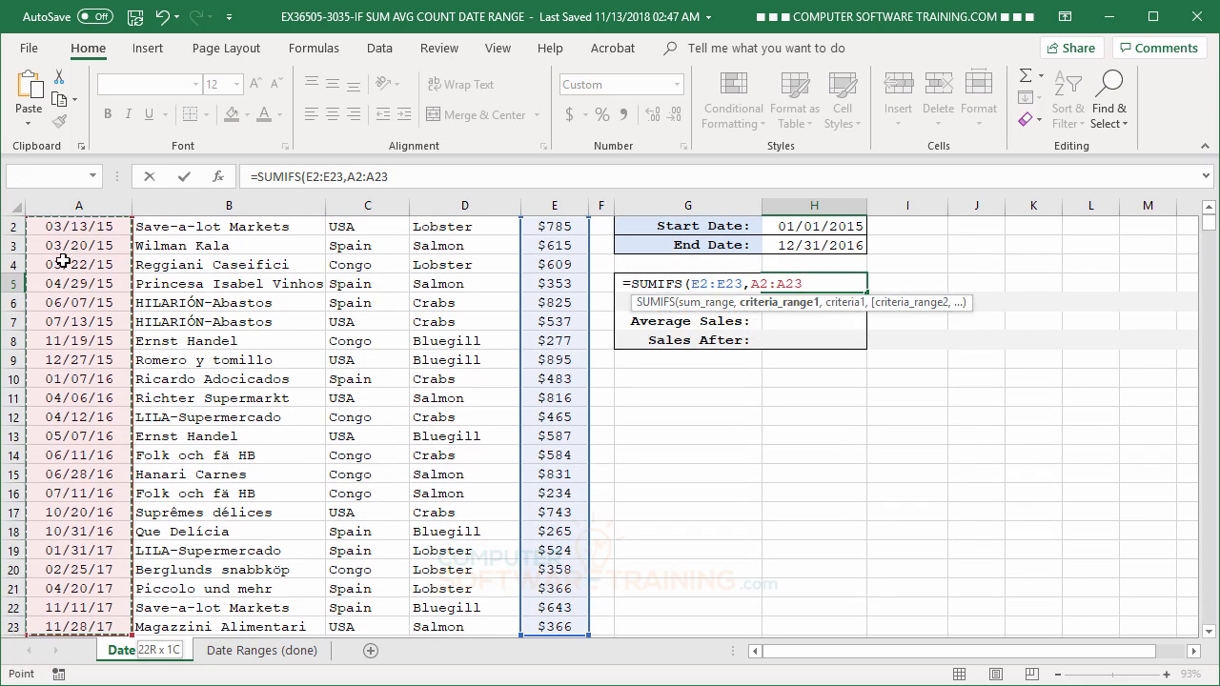
type(",")
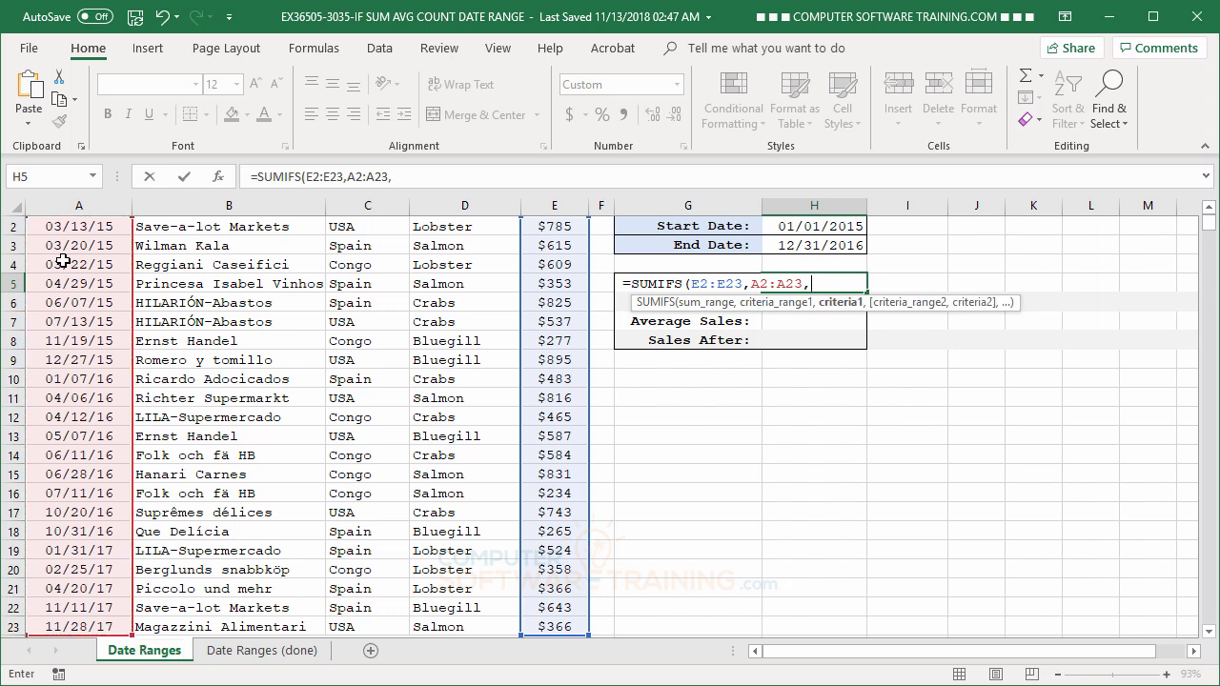
type("\">=\"")
type("&")
scroll(933, 283, "up", 1)
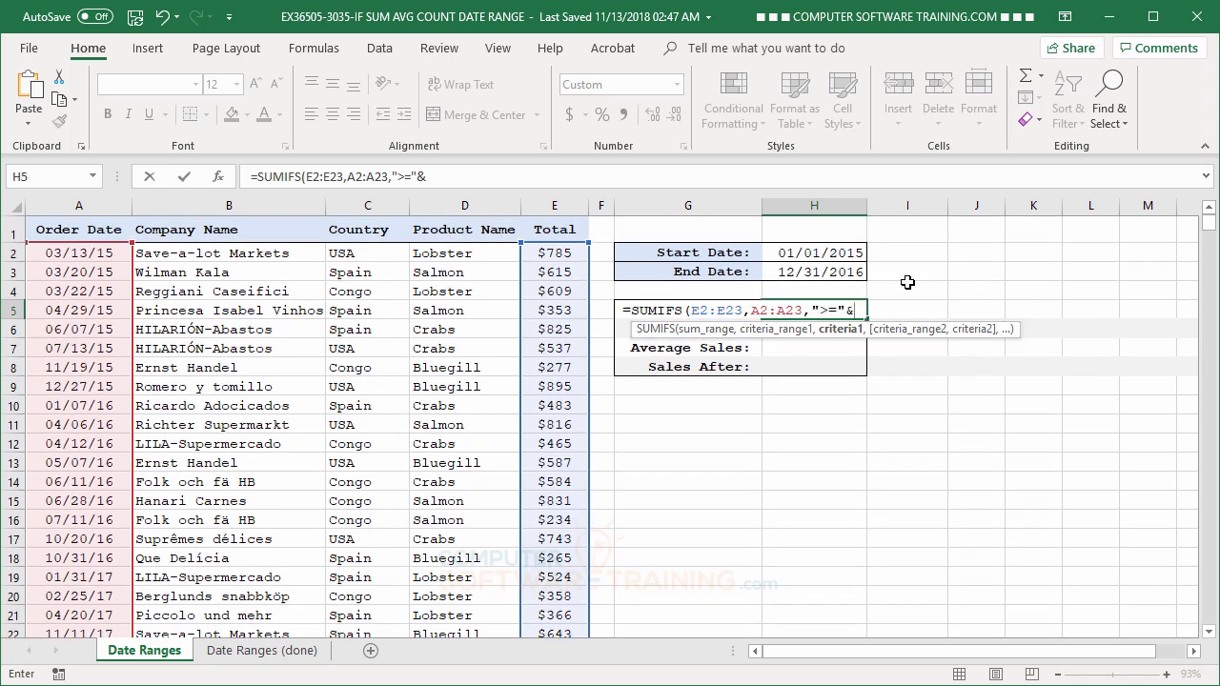
left_click(812, 253)
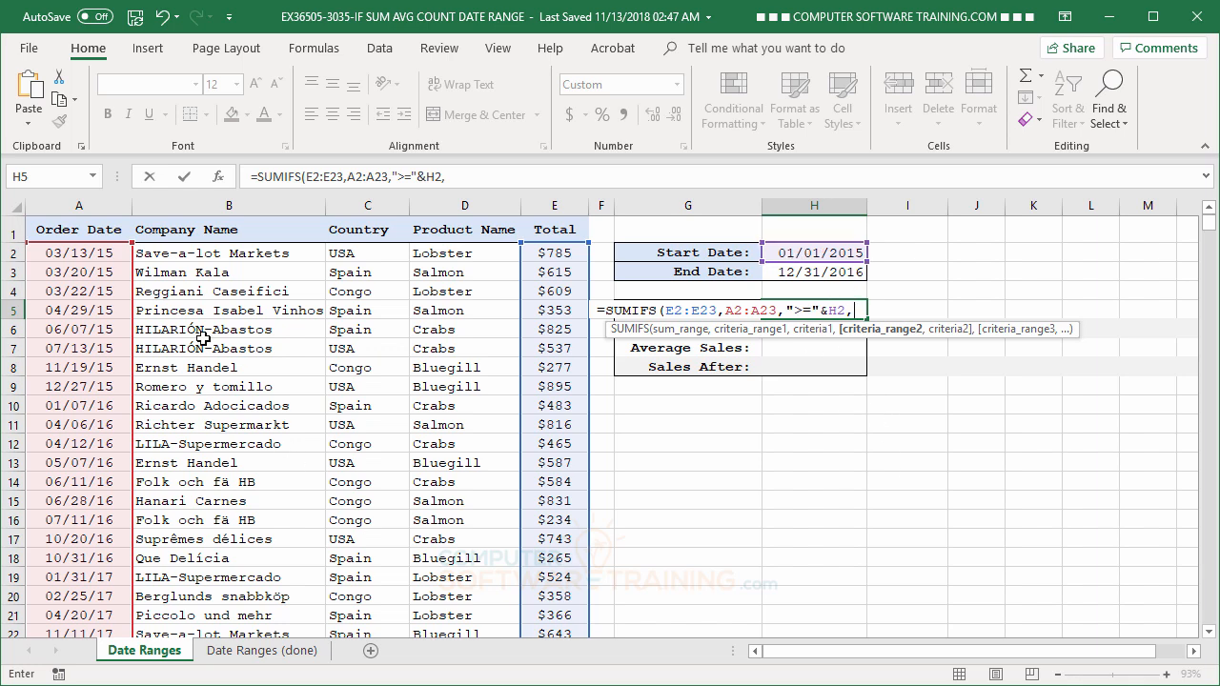
Add the end-date condition A2:A23 with "<="&H3 to the SUMIFS formula and enter it in H5
left_click(62, 256)
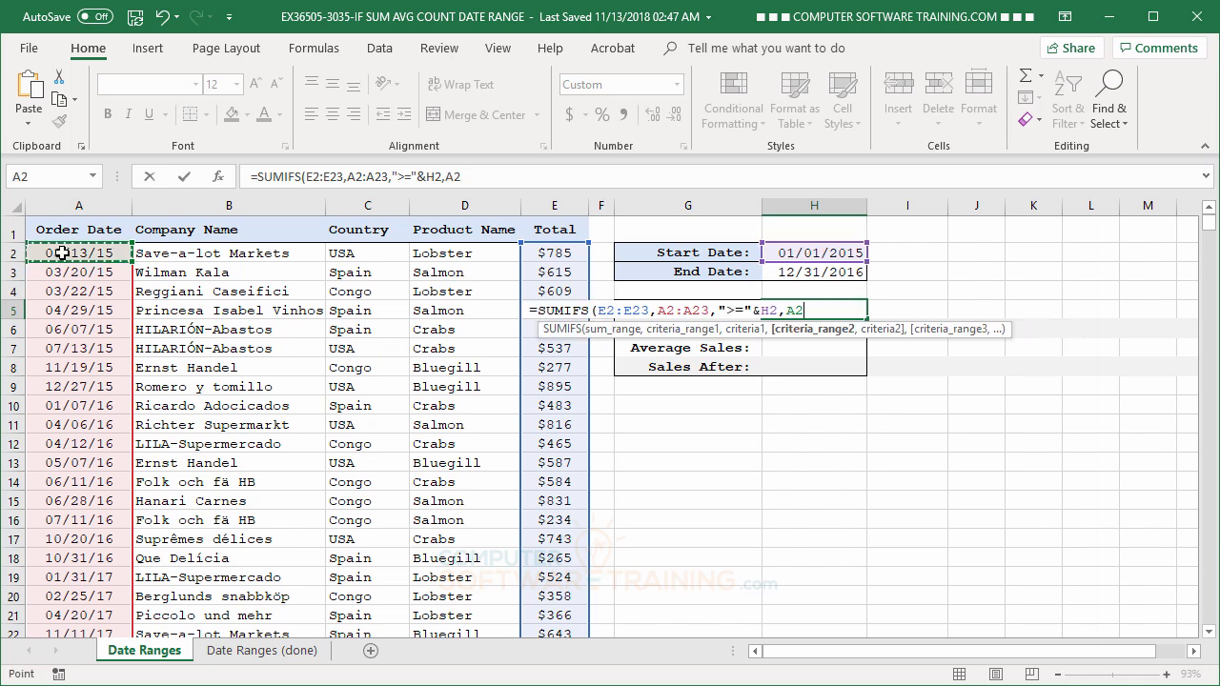
key("ctrl+shift+Down")
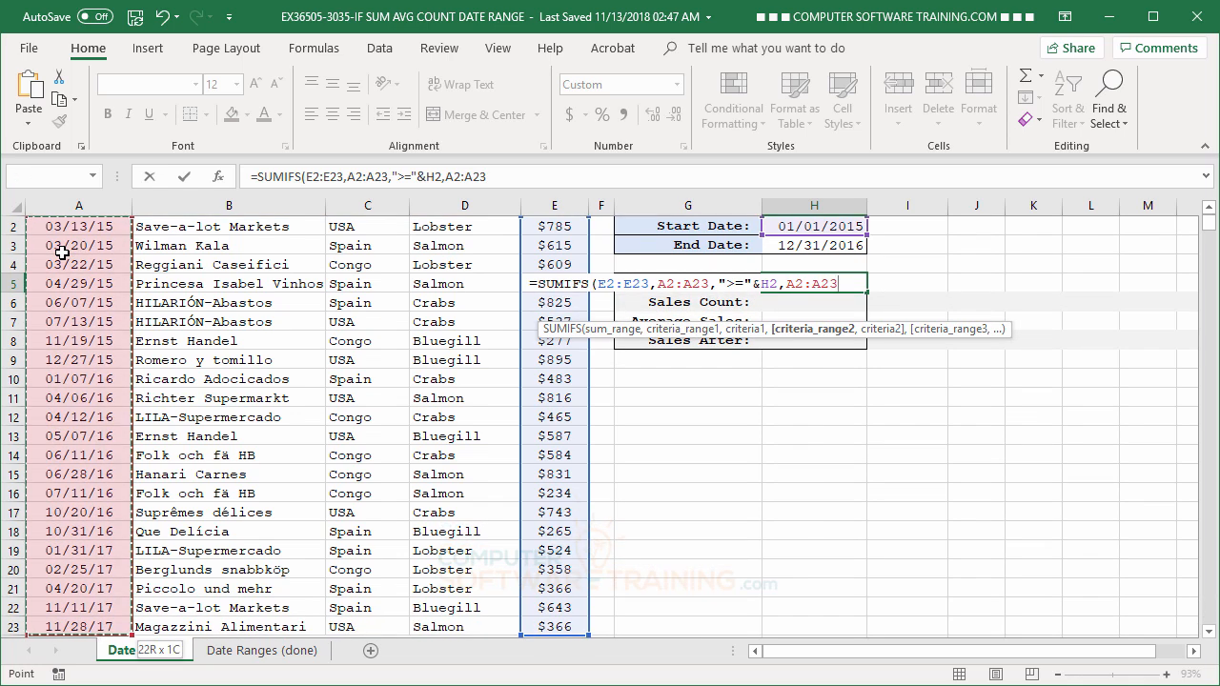
type(",")
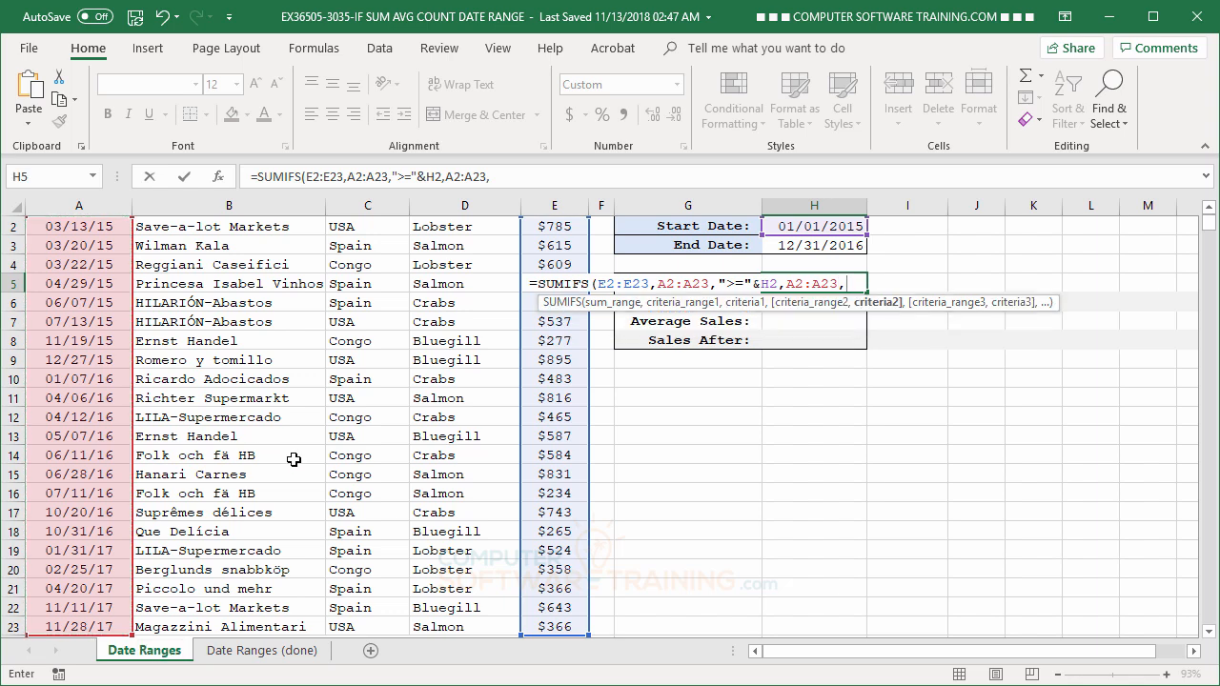
type("\"<")
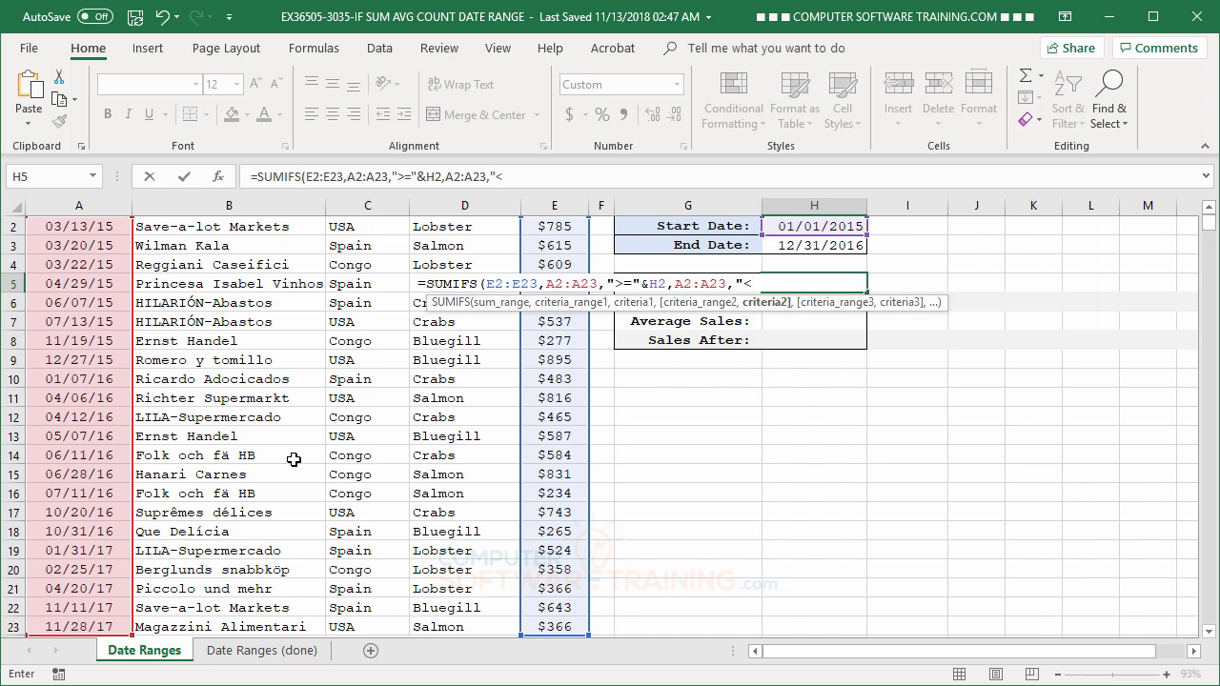
type("=\"&")
left_click(822, 247)
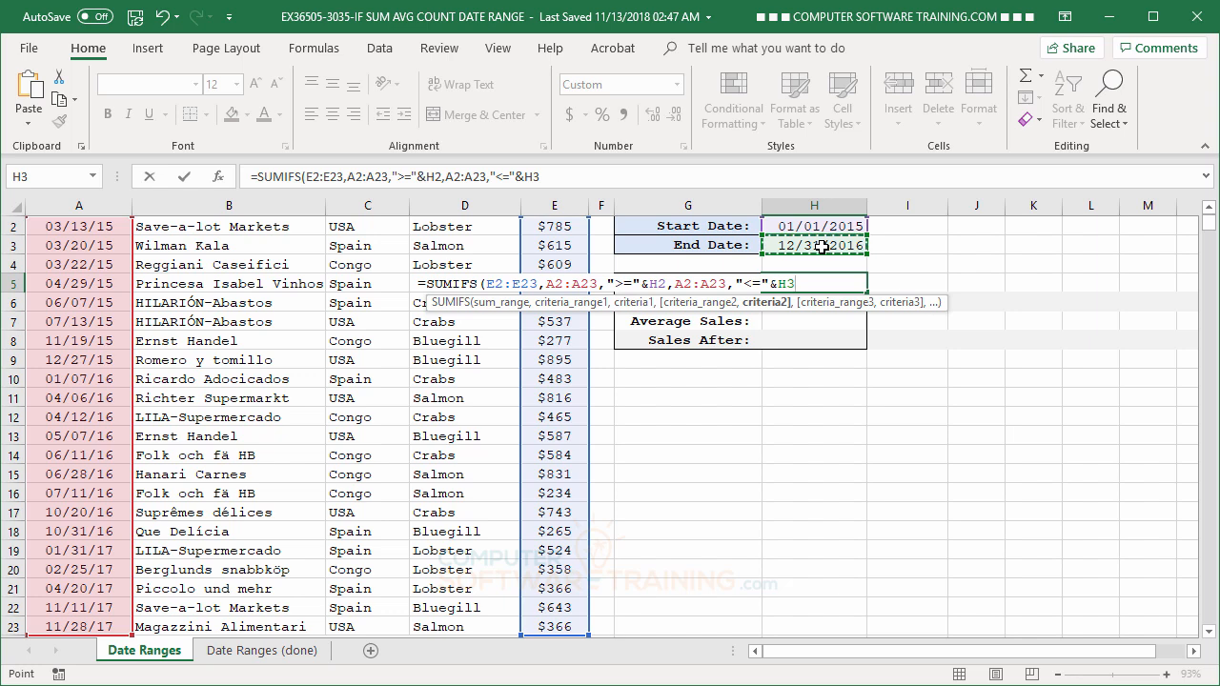
type(")")
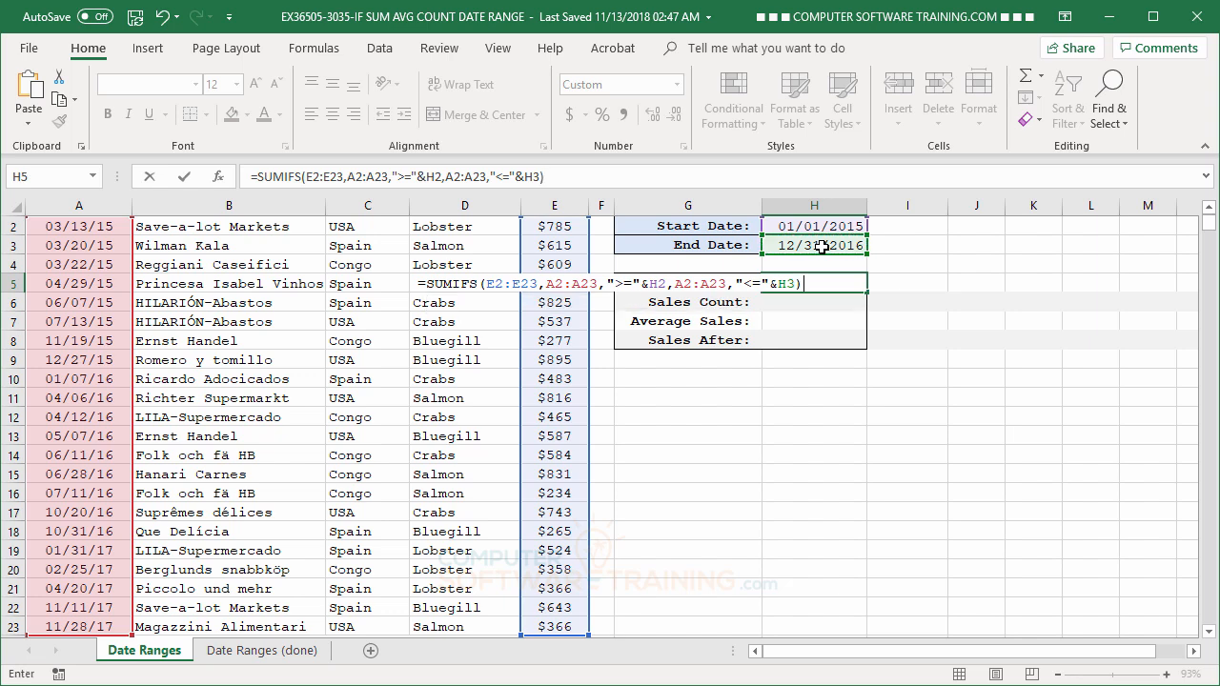
key("Return")
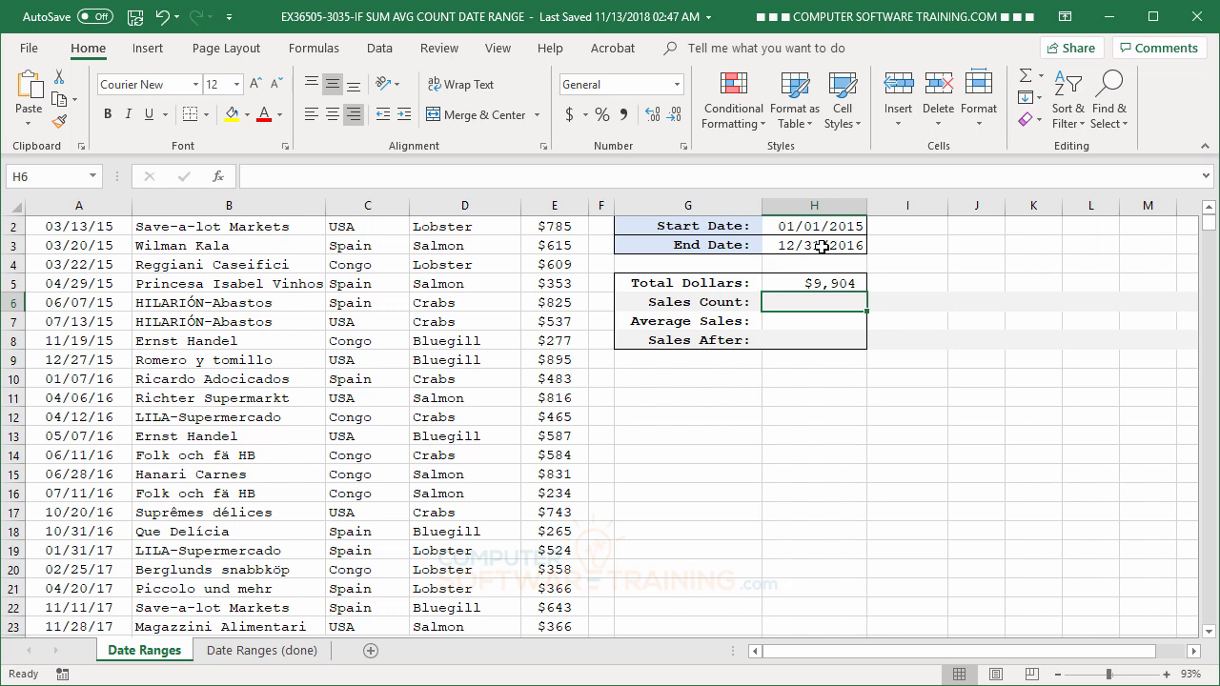
Start a COUNTIFS formula in the Sales Count cell H6 with order dates A2:A23 as the first criteria range
scroll(782, 343, "up", 1)
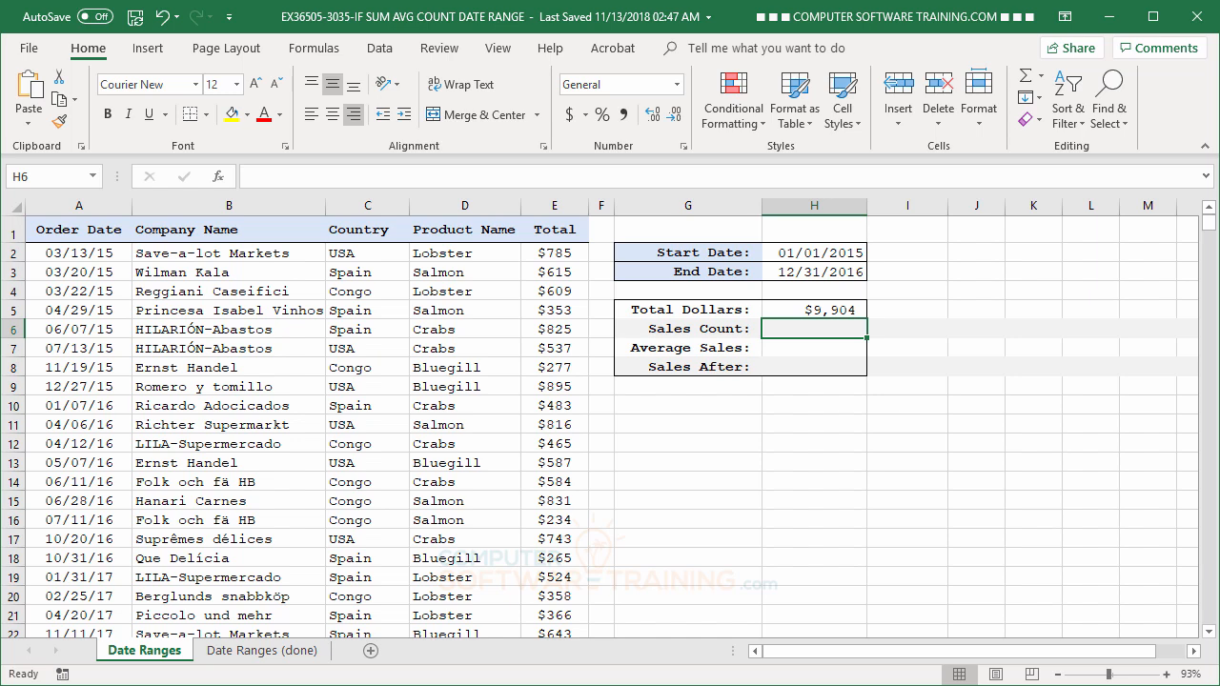
type("=cou")
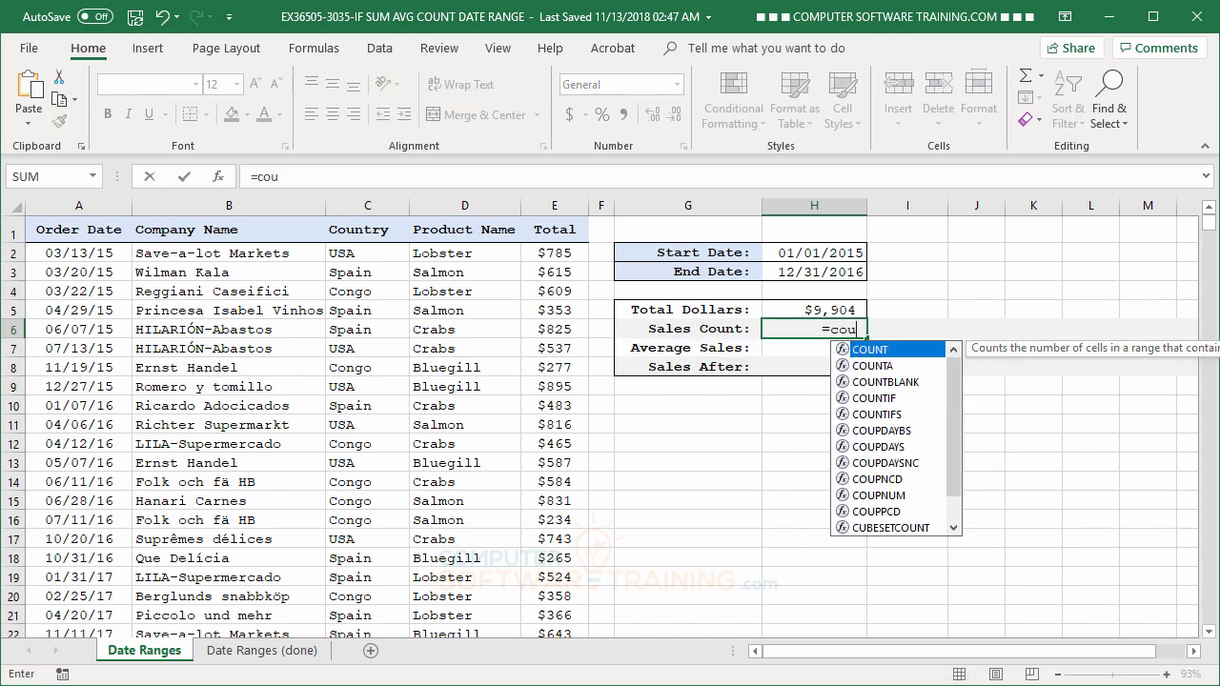
left_click(879, 420)
double_click(877, 417)
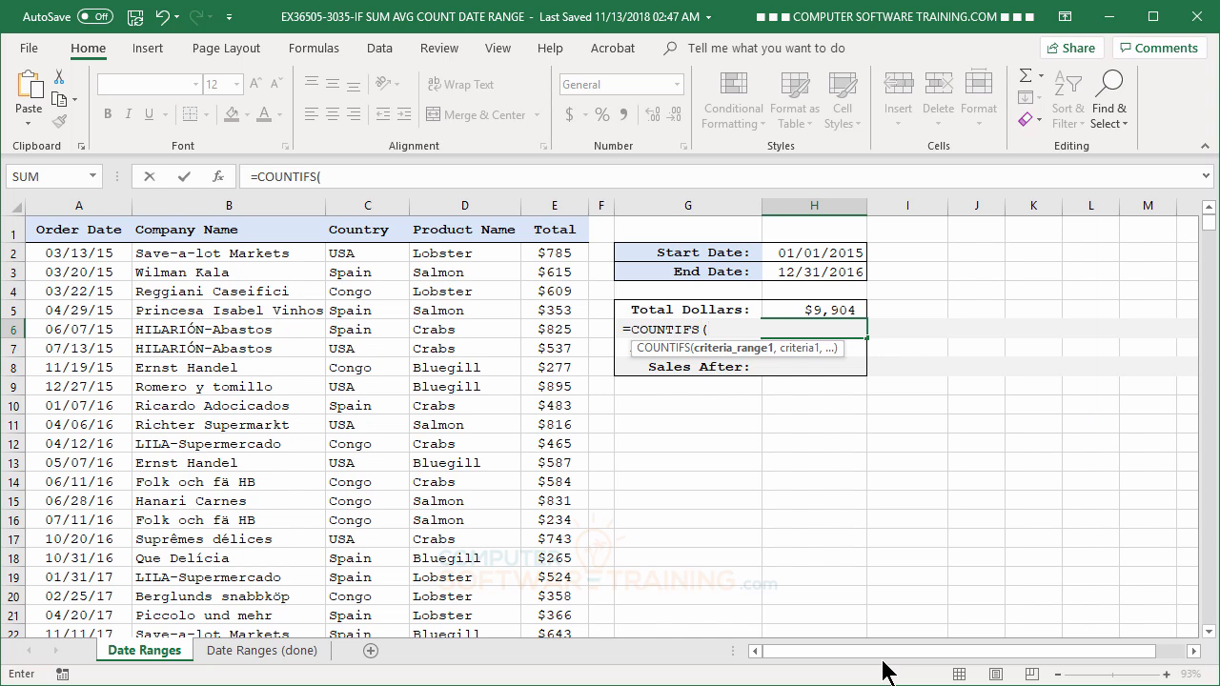
left_click(77, 254)
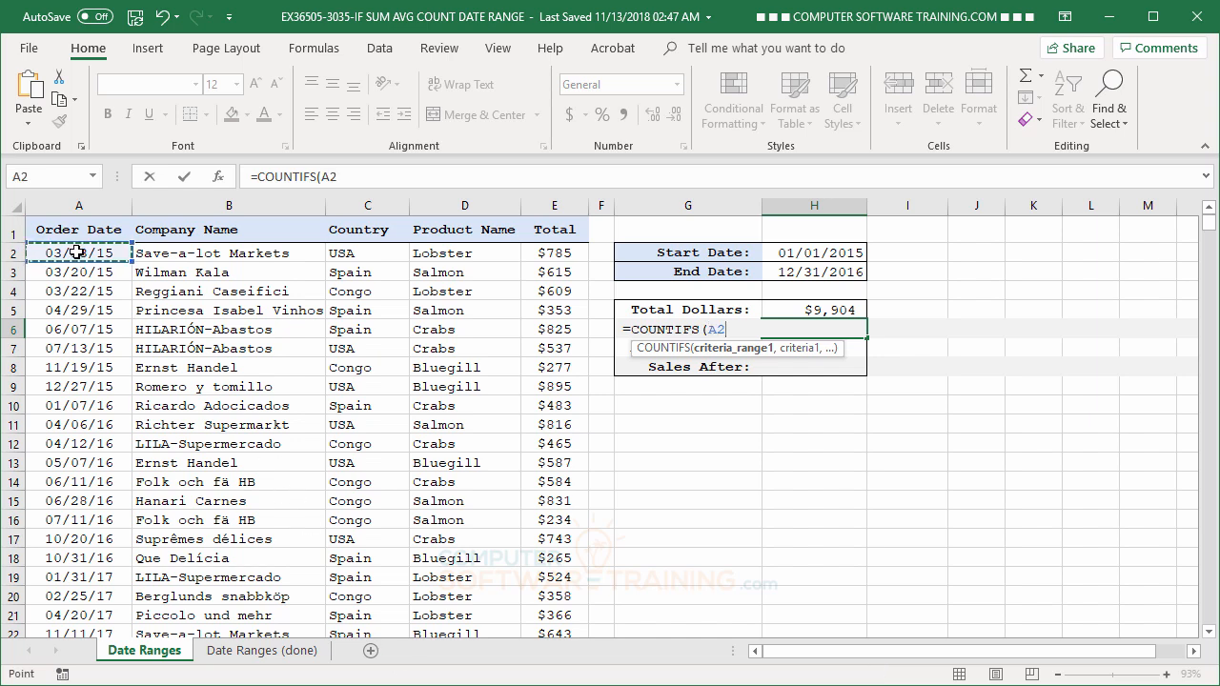
key("ctrl+shift+Down")
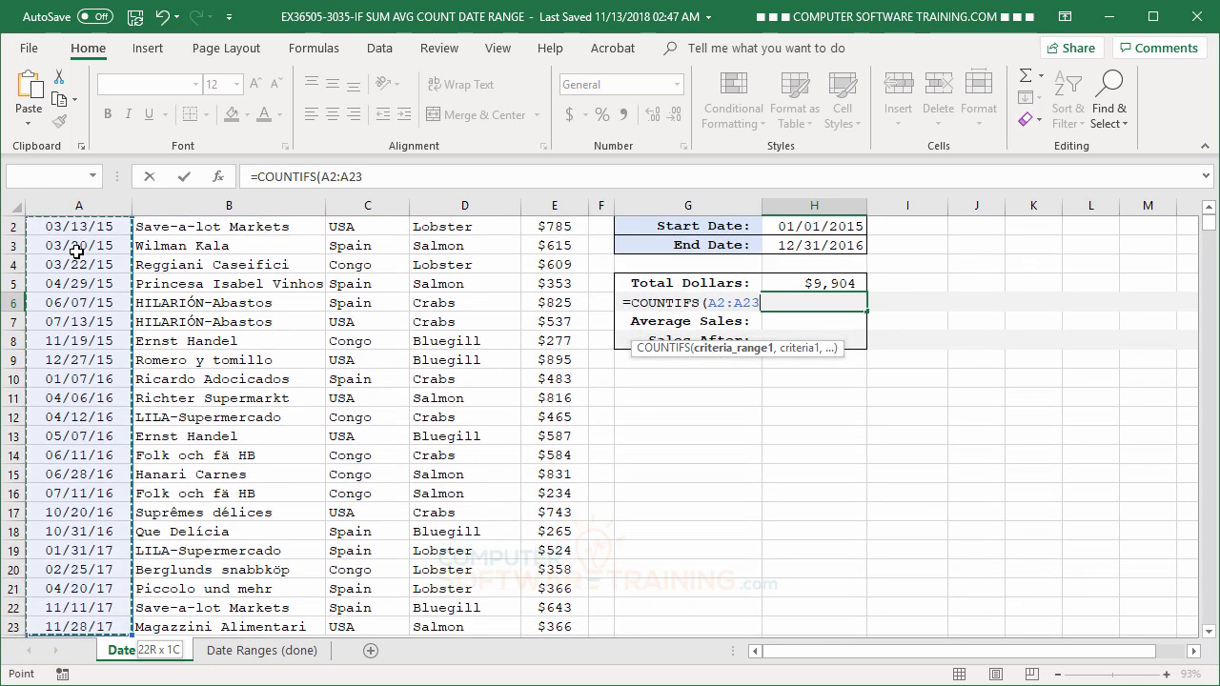
type(",")
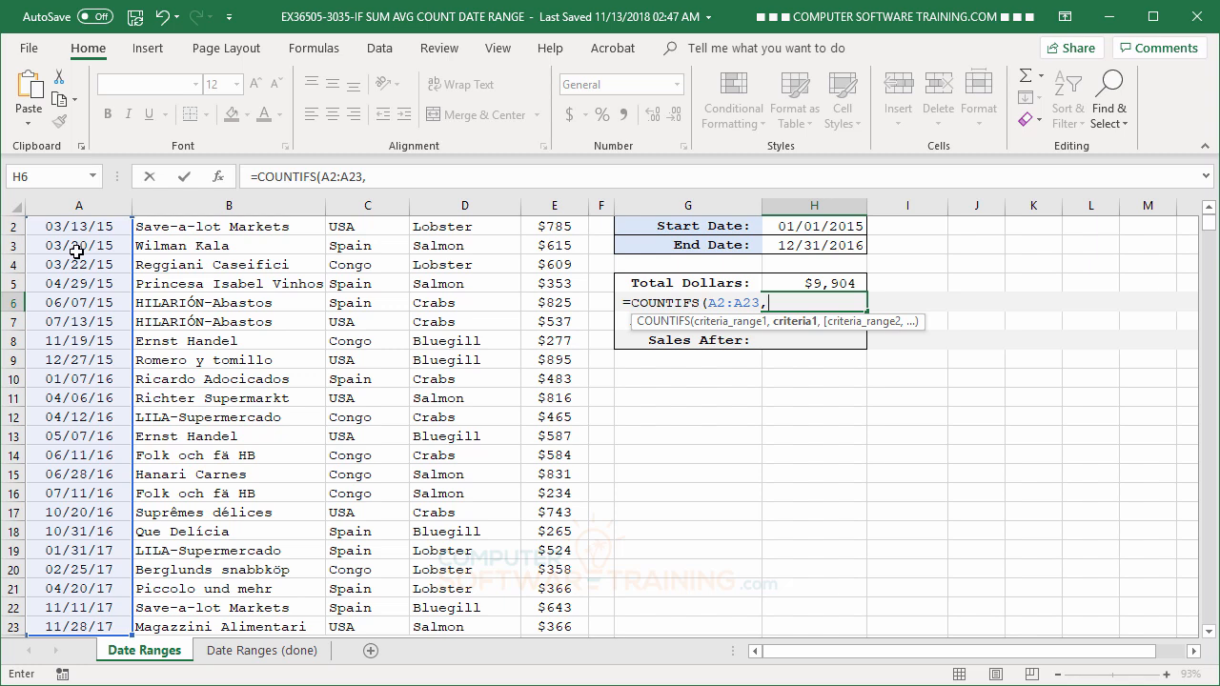
Set the first COUNTIFS criterion to ">="&H2 so that orders on or after the start date count
key("F2")
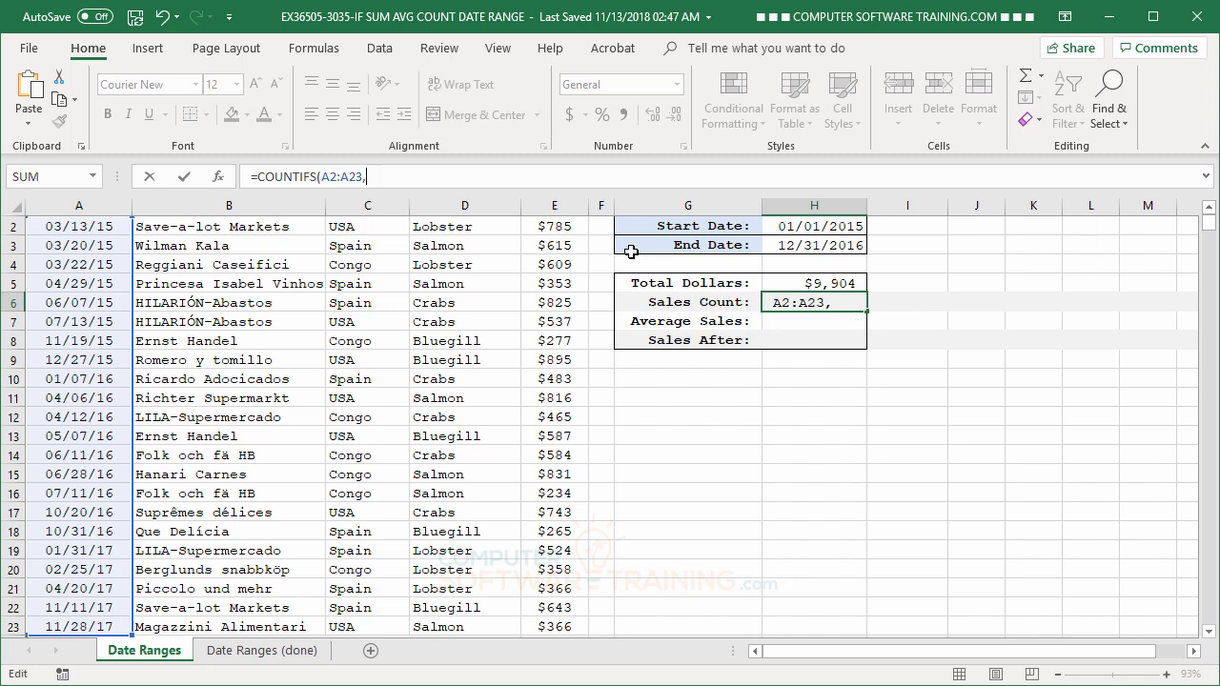
type("\"")
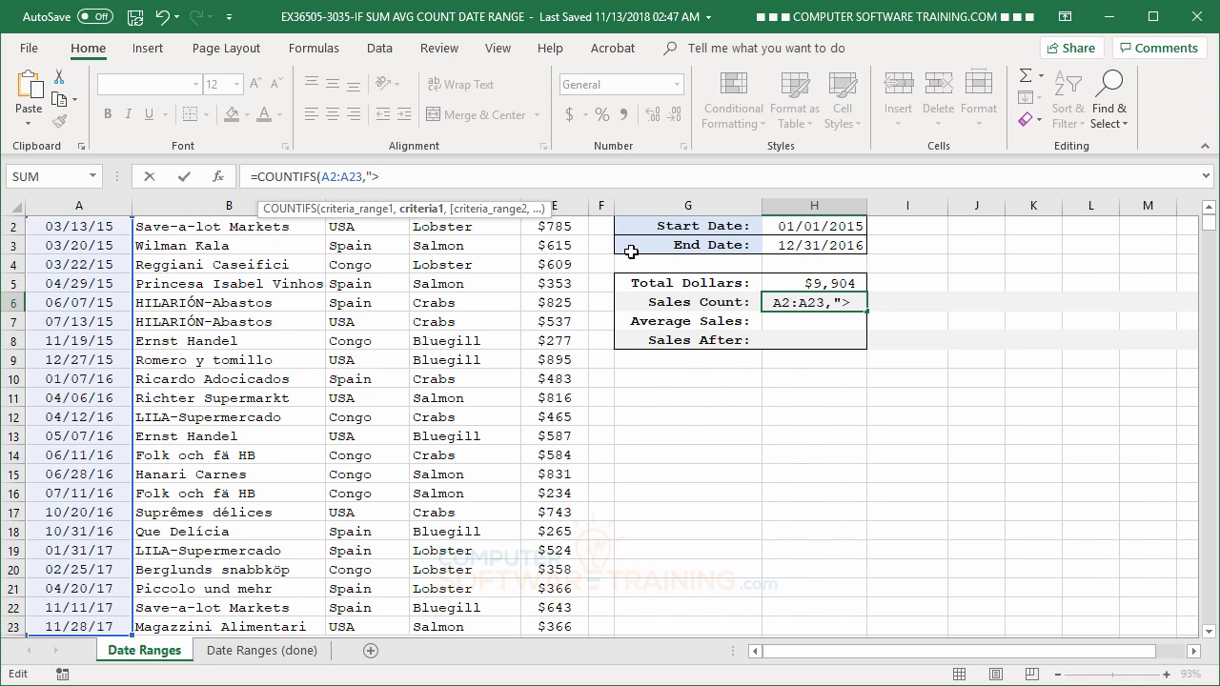
type(">=\"&")
left_click(812, 230)
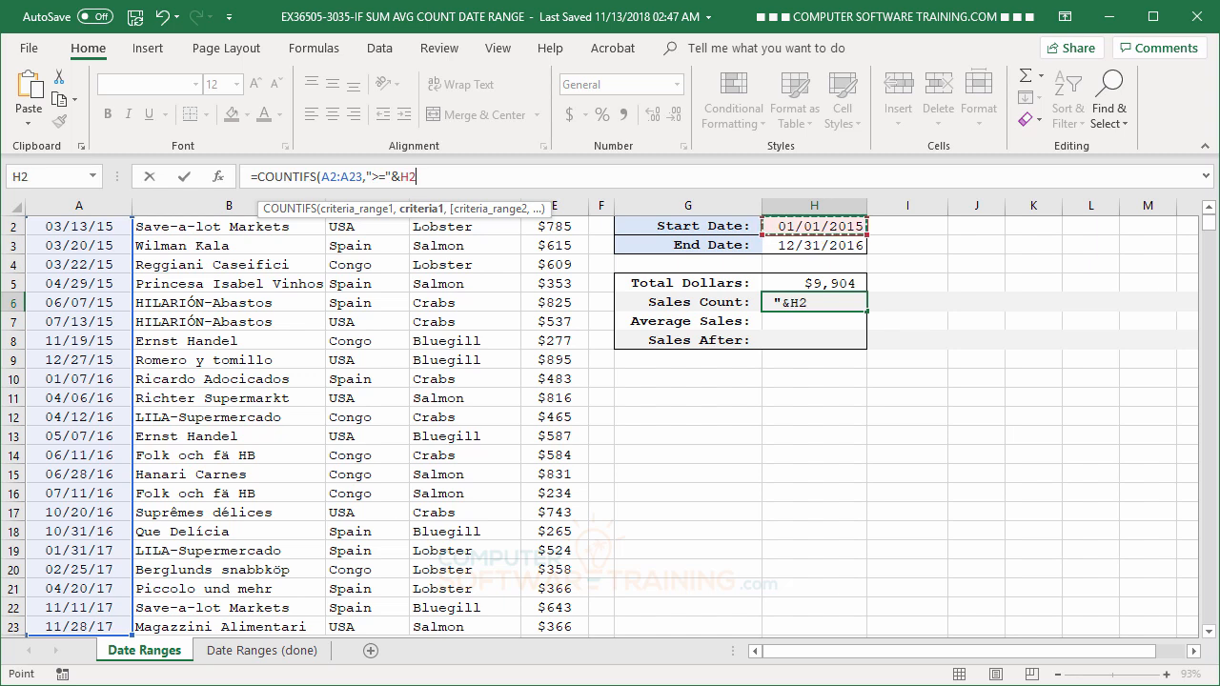
type(",")
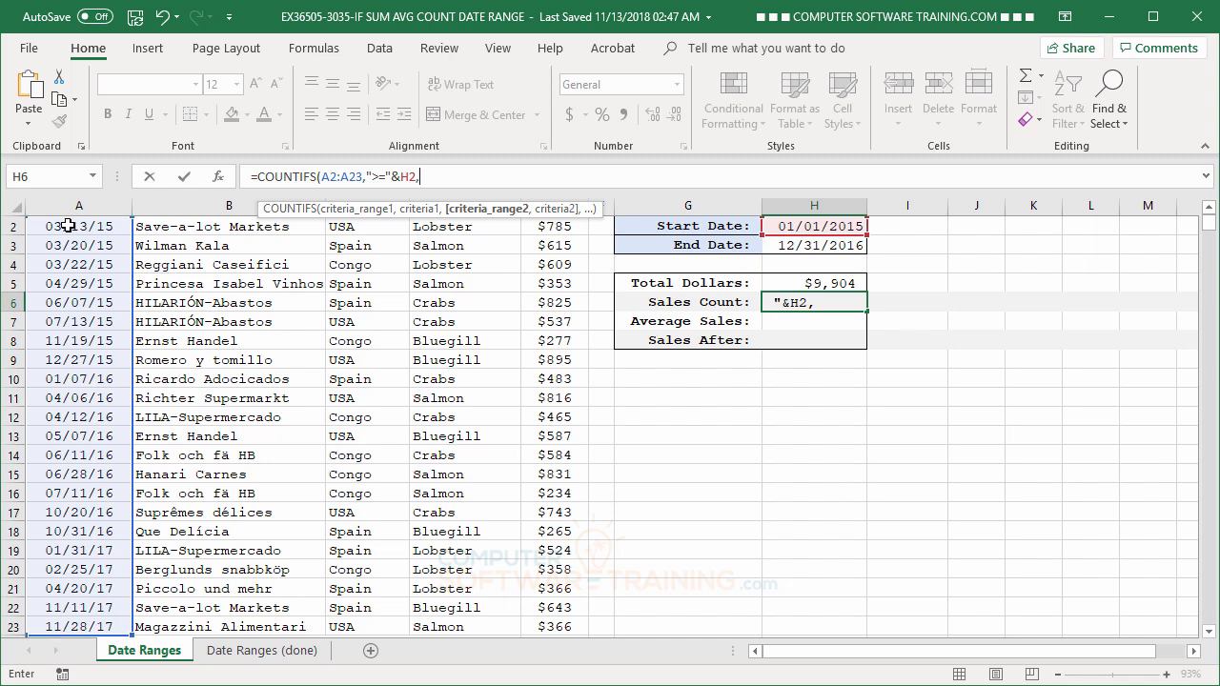
Add the end-date condition A2:A23 with "<="&H3 to the COUNTIFS formula and enter it in H6
left_click_drag(68, 225, 74, 504)
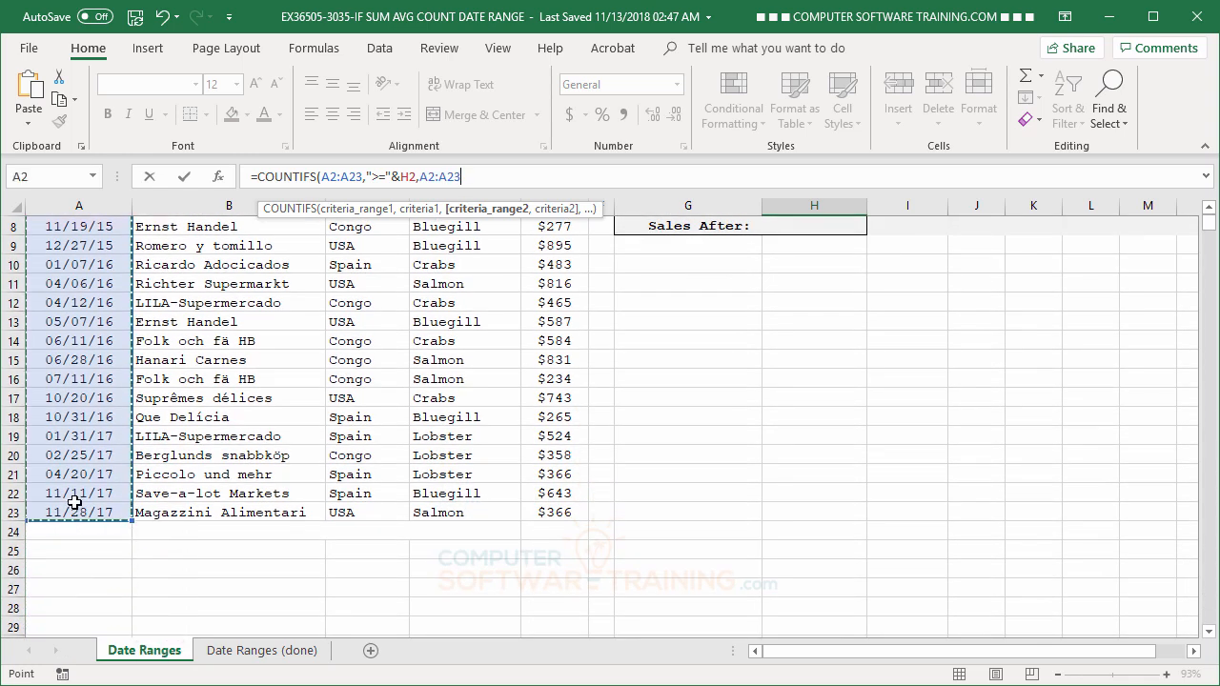
type(",")
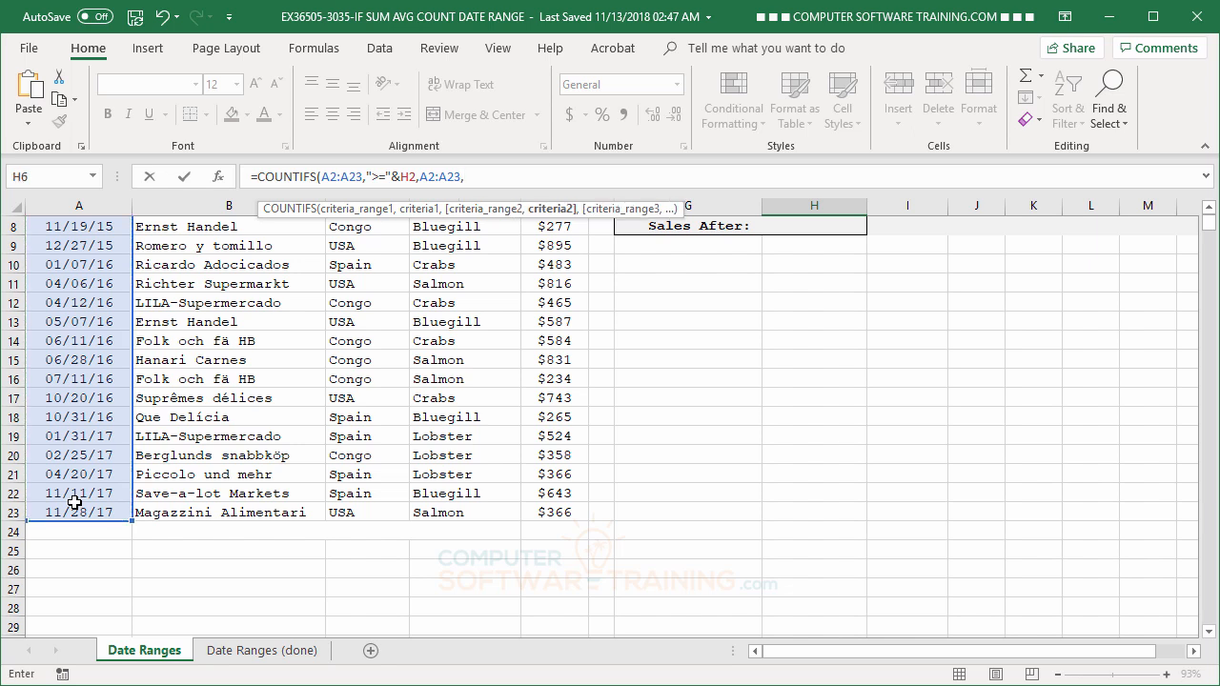
type("\"<=\"&")
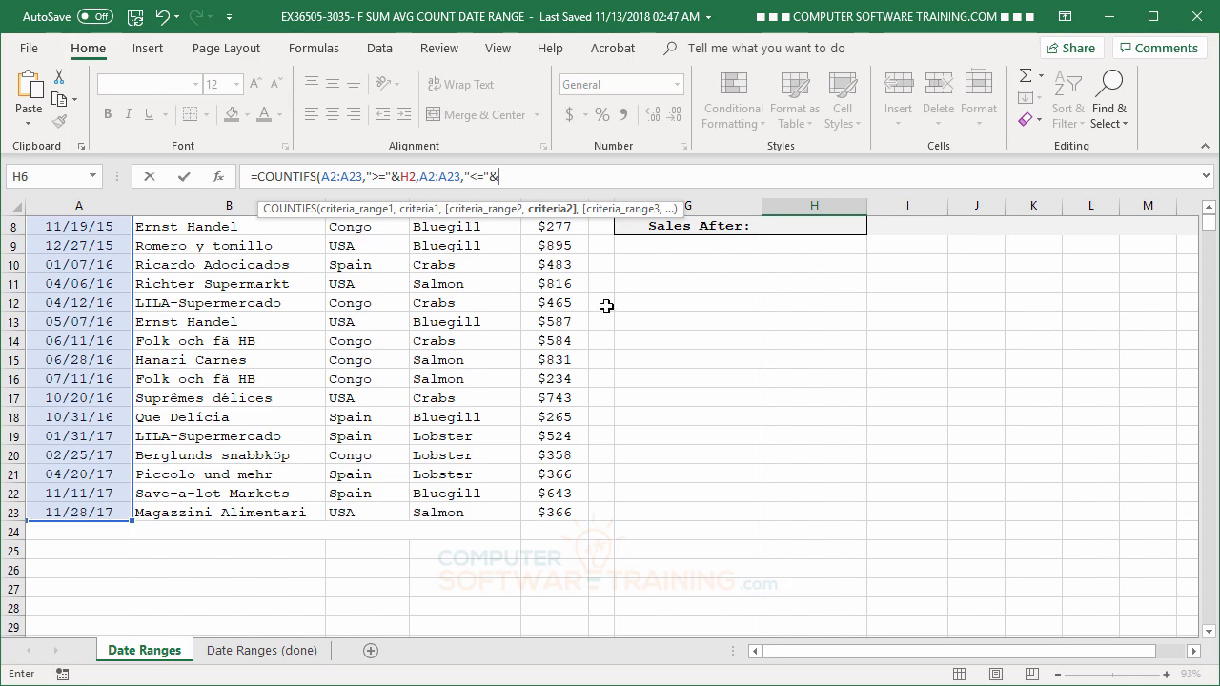
scroll(615, 310, "up", 3)
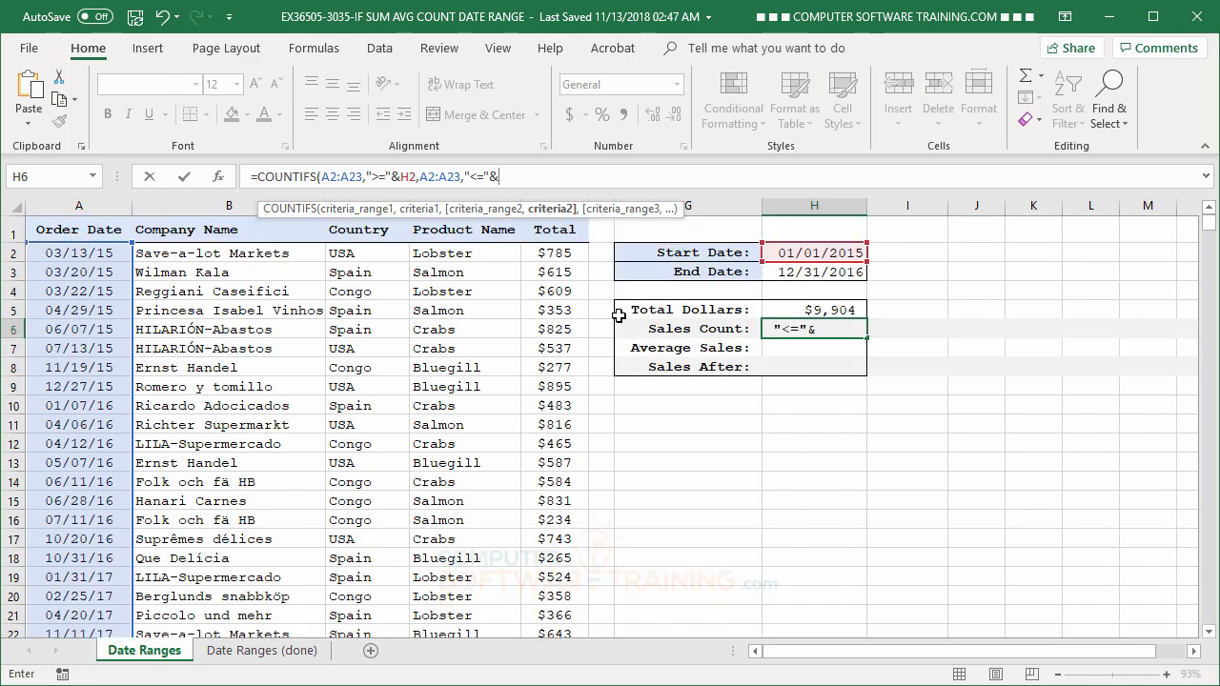
left_click(811, 276)
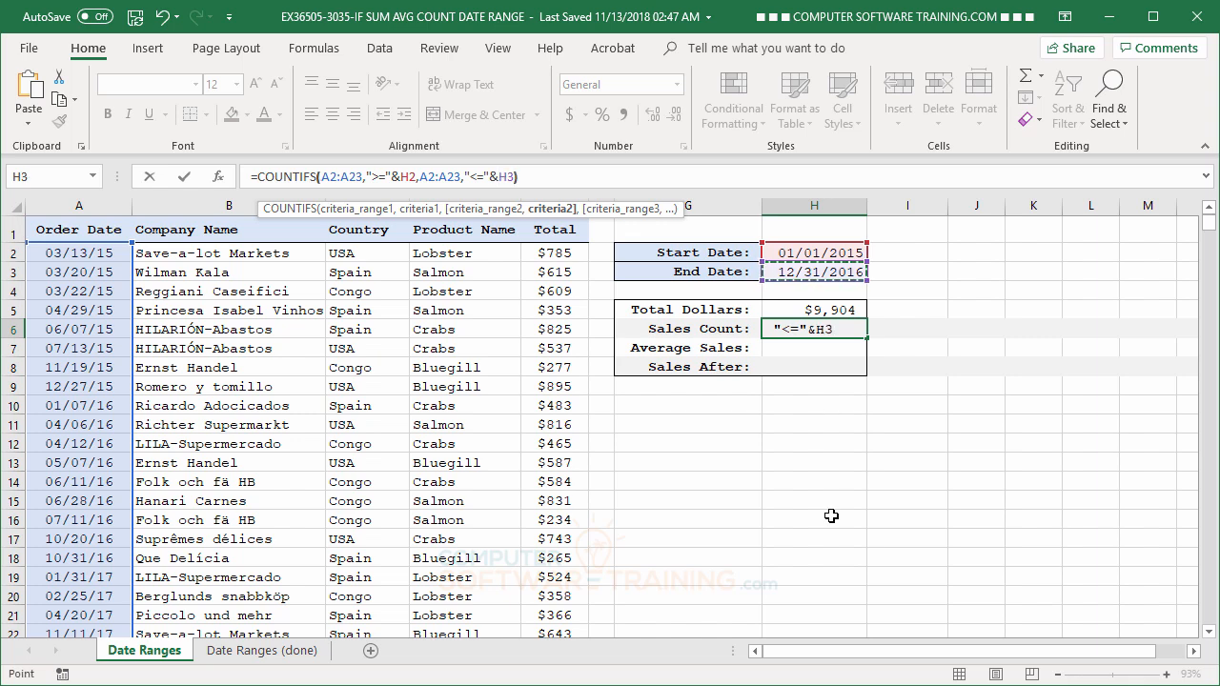
type(")")
key("Return")
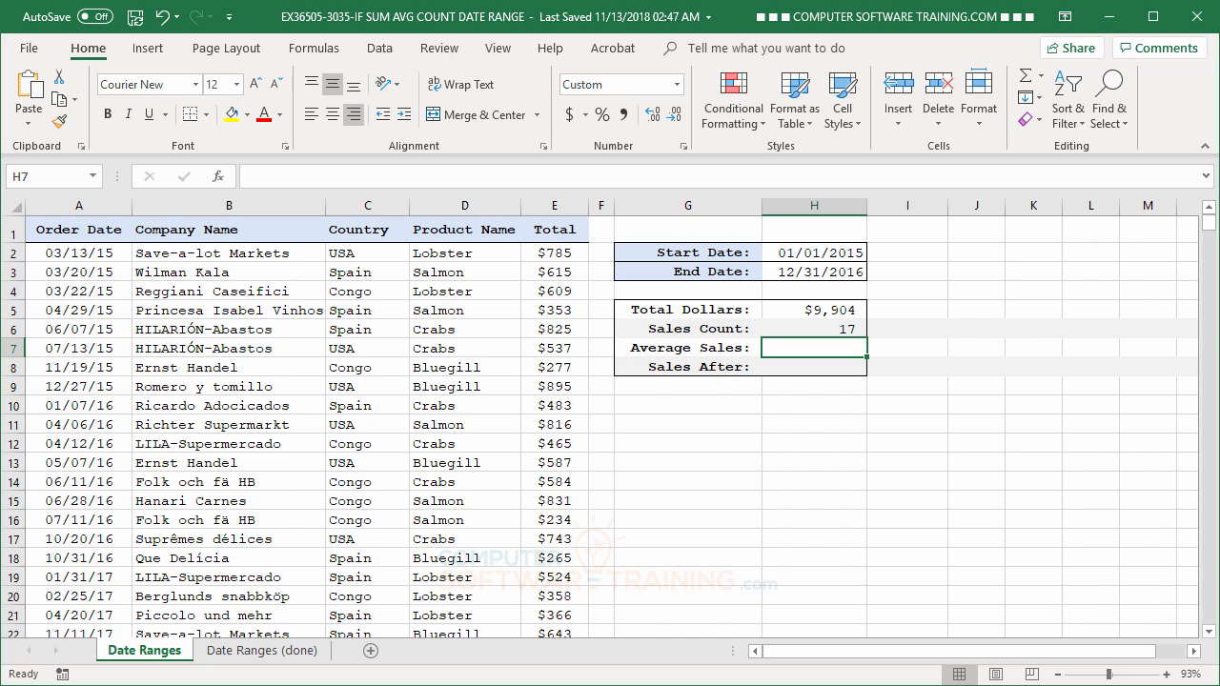
Start an AVERAGEIFS formula in the Average Sales cell H7 with the totals E2:E23 as the average range
type("=av")
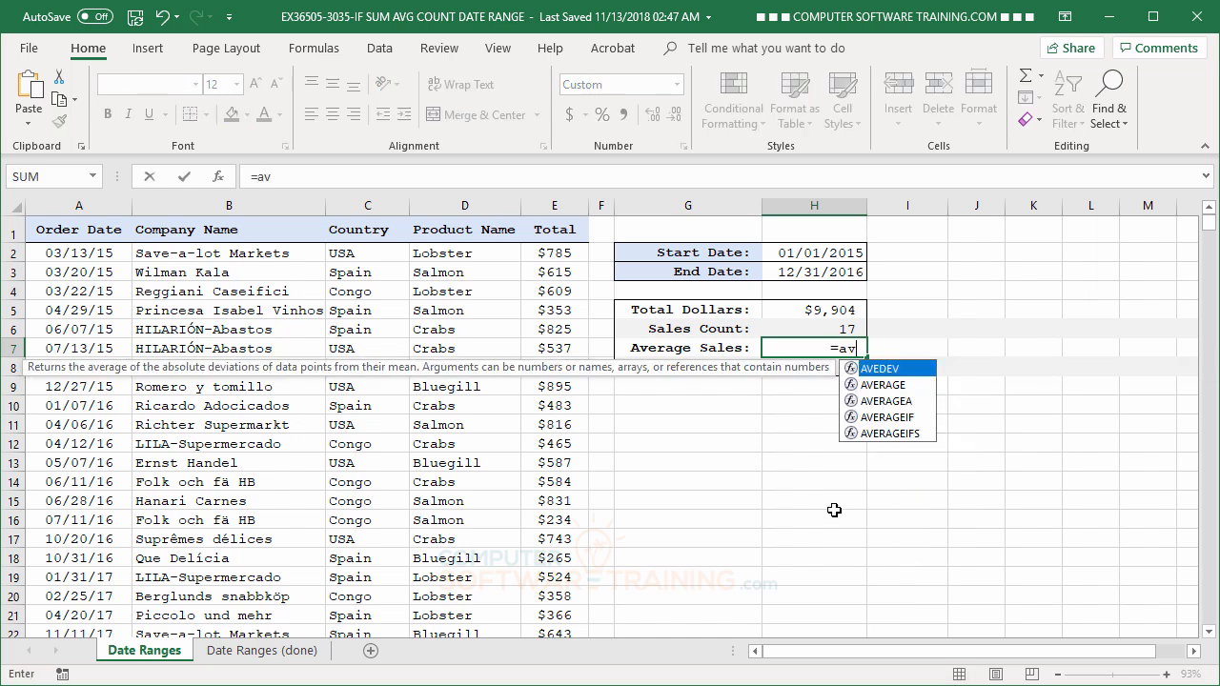
double_click(877, 435)
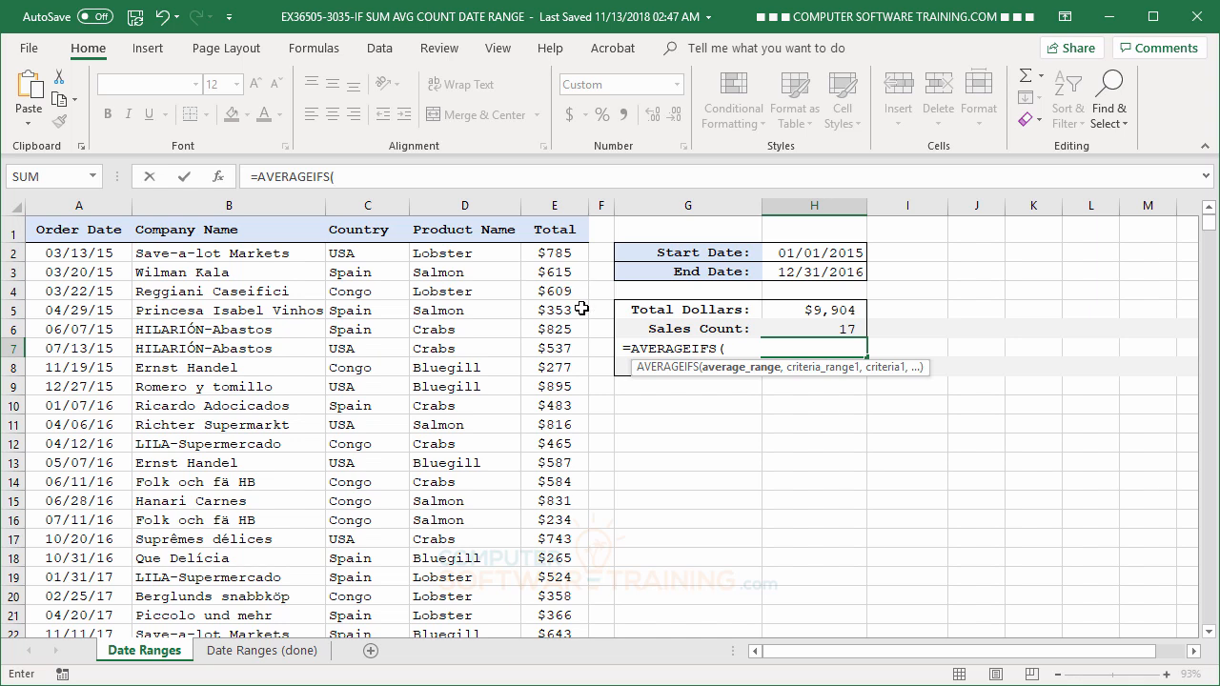
left_click_drag(553, 254, 545, 575)
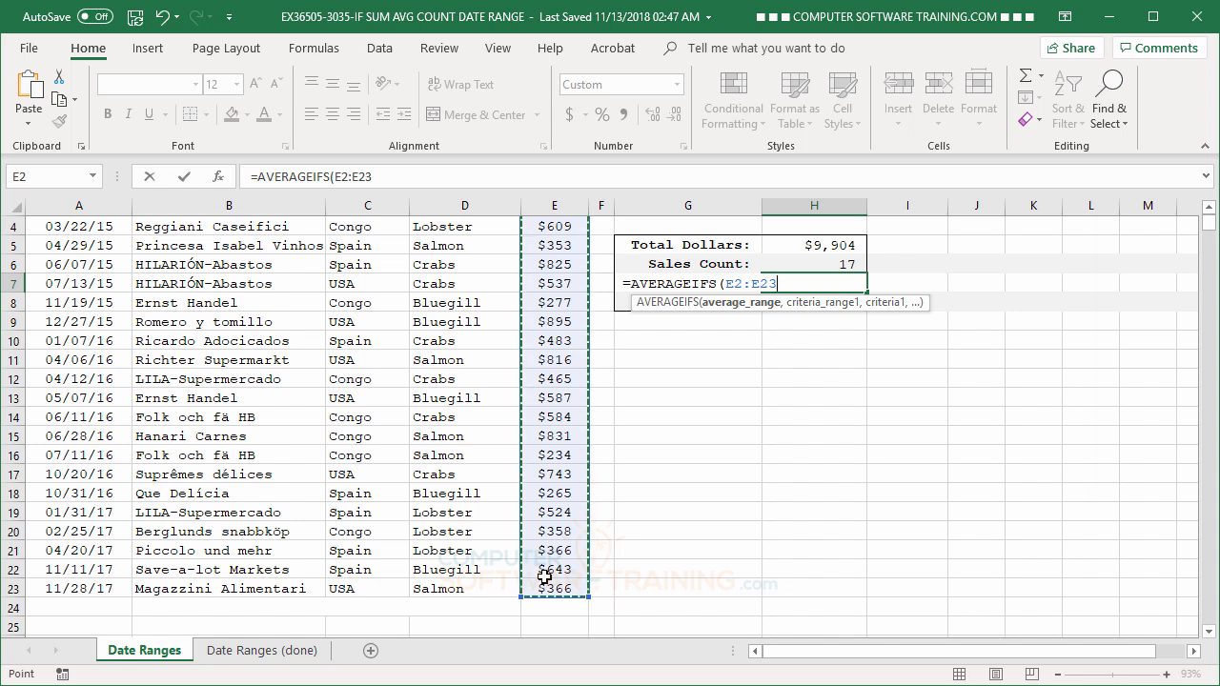
type(",")
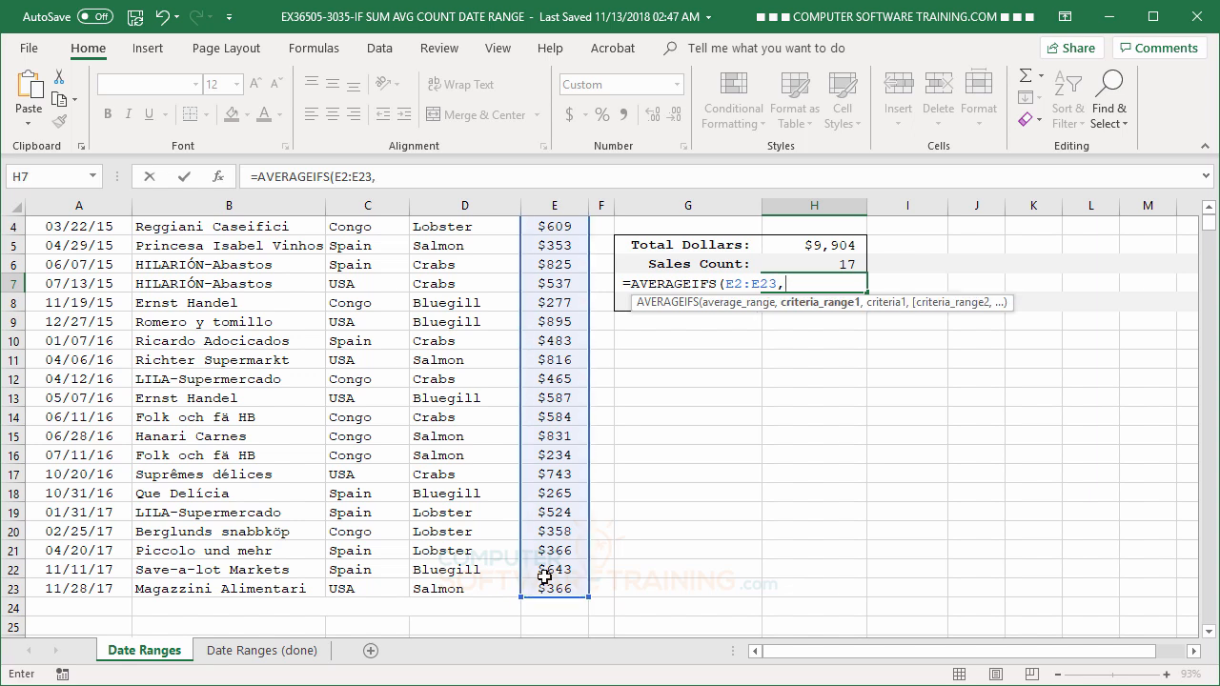
Add the start-date condition A2:A23 with ">="&H2 to the AVERAGEIFS formula
scroll(372, 467, "up", 1)
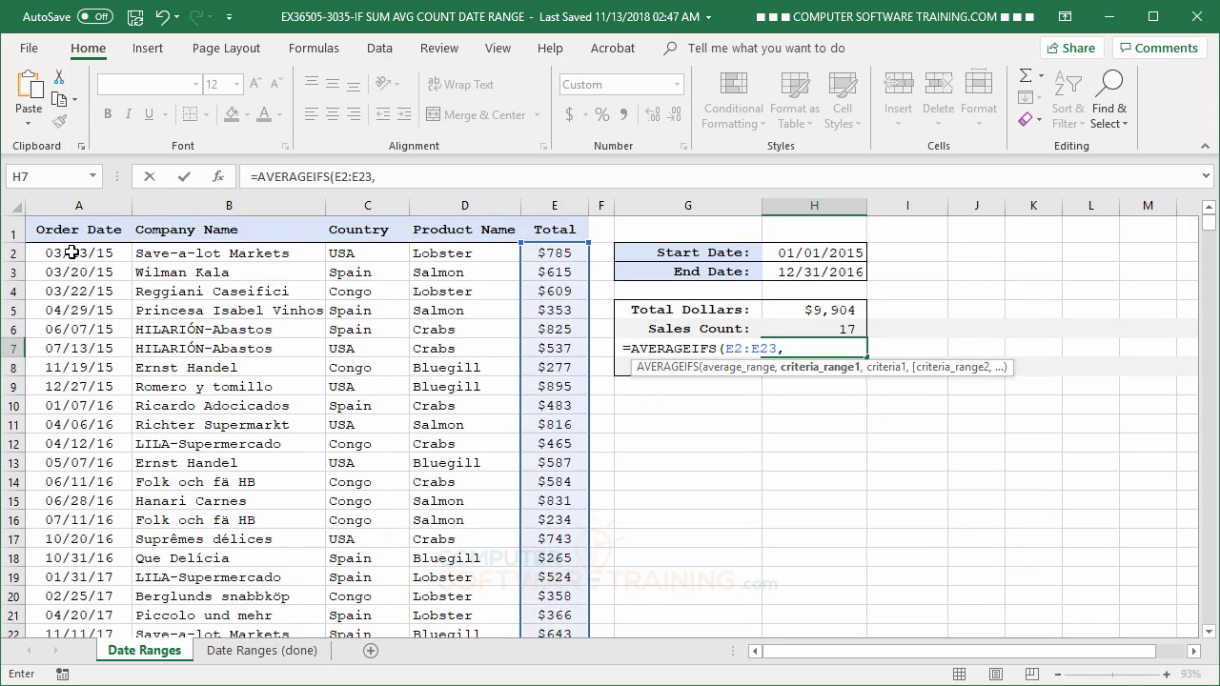
left_click_drag(72, 253, 54, 605)
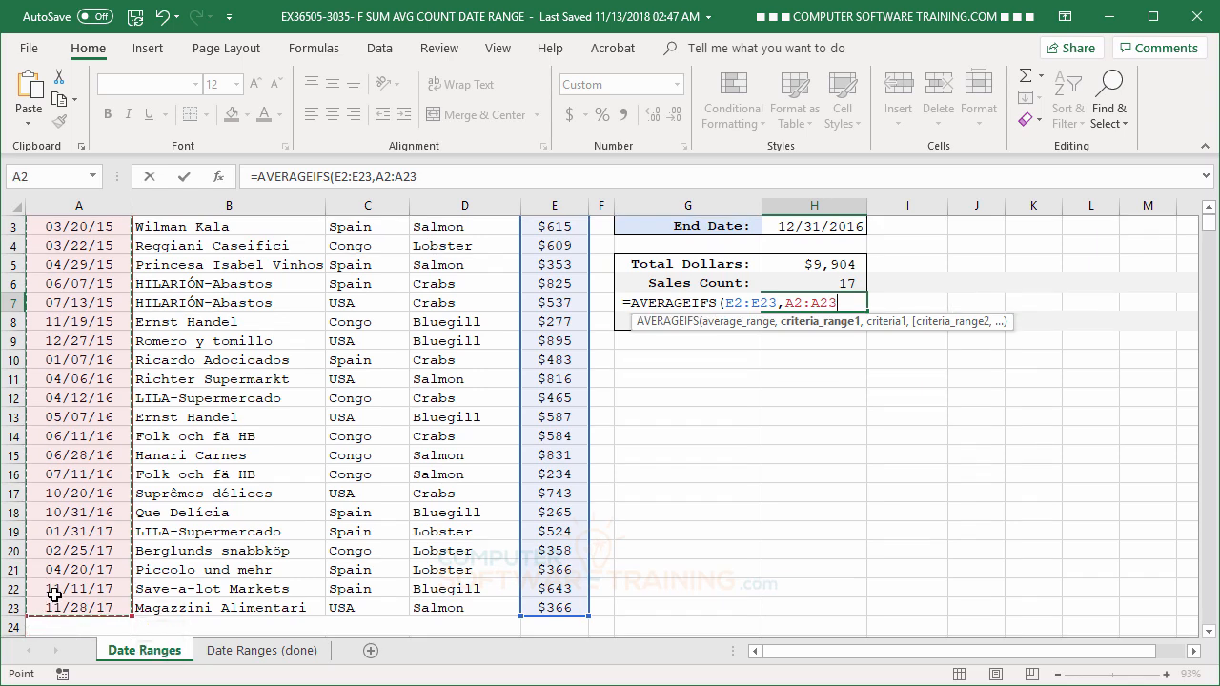
type(",\"")
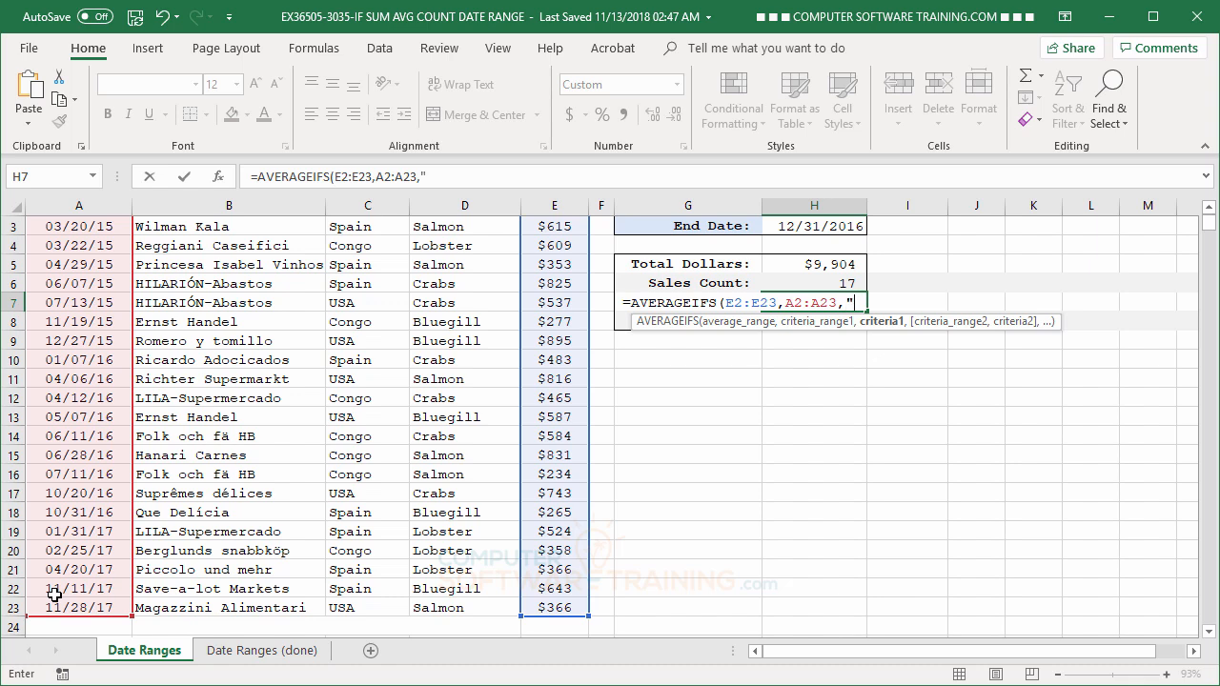
type(">=")
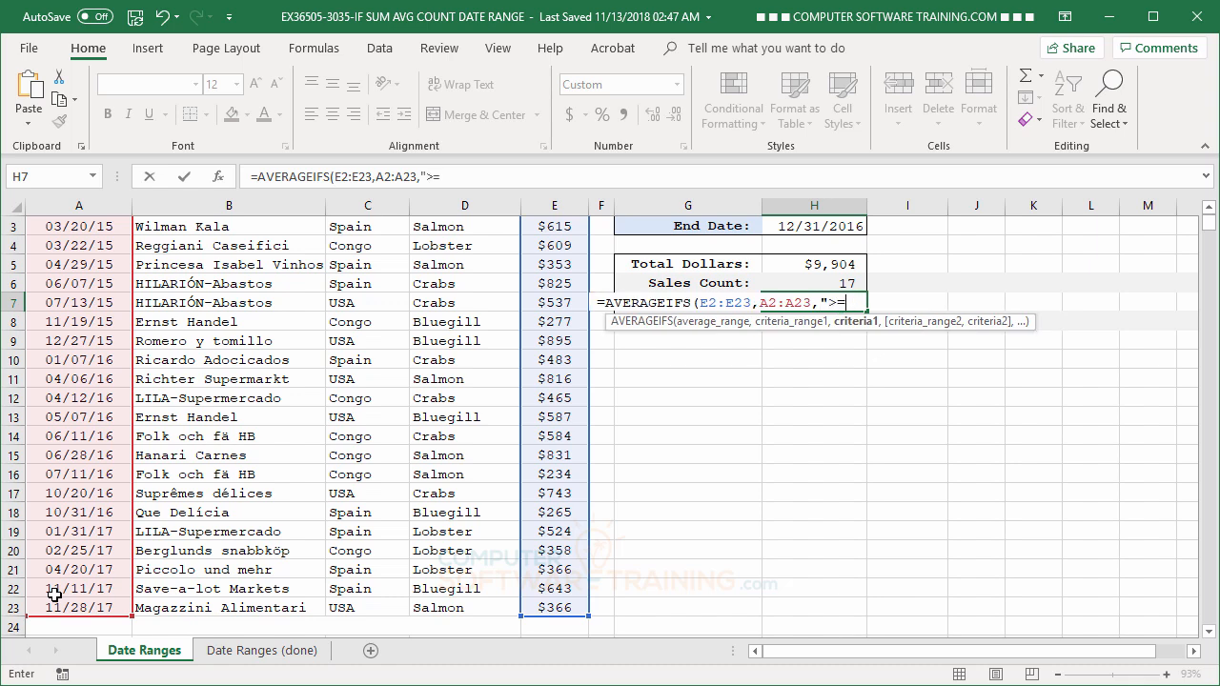
type("\"&")
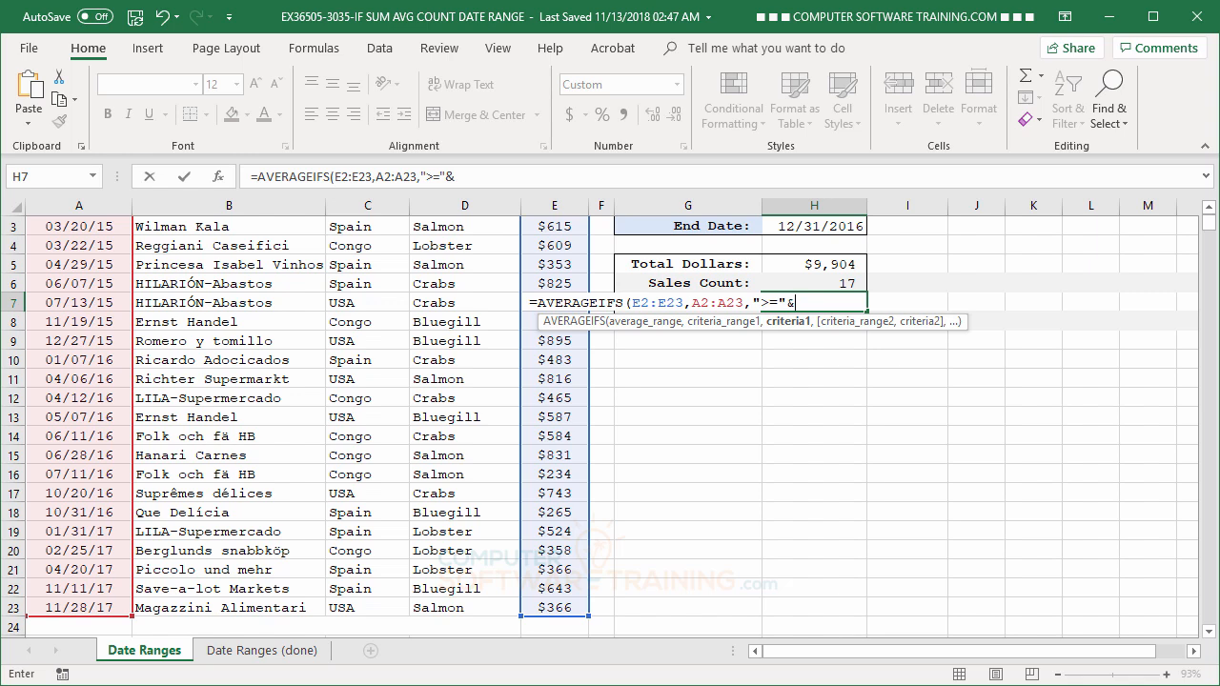
scroll(820, 244, "up", 1)
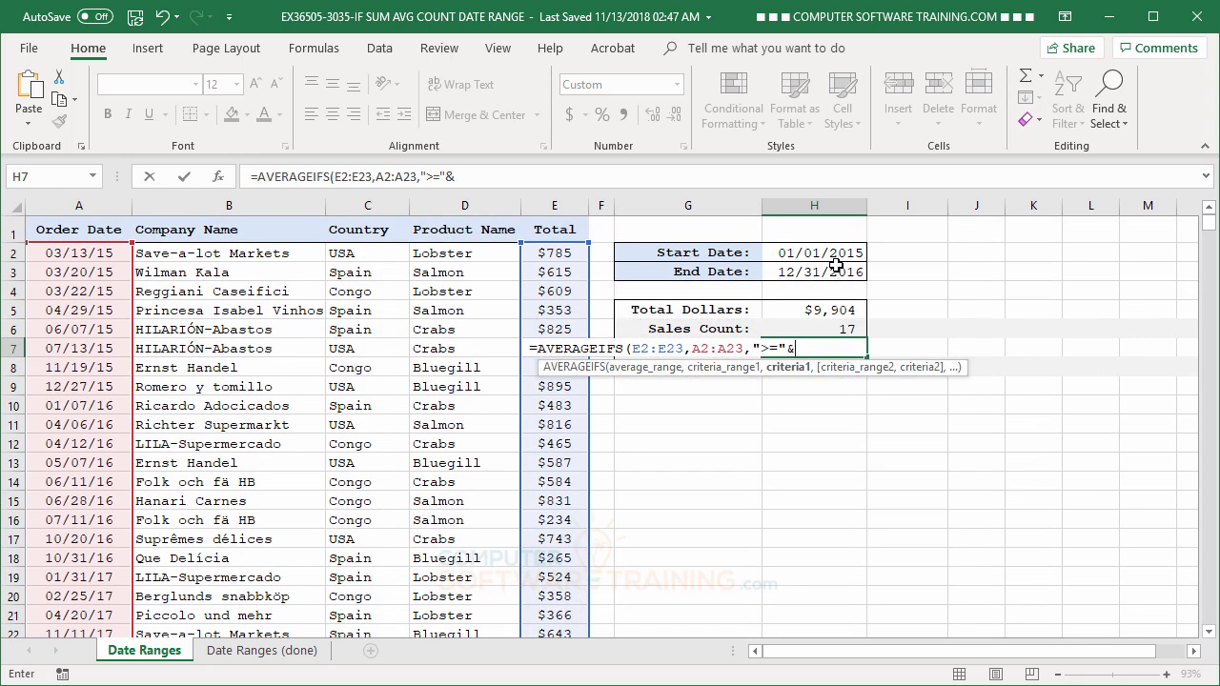
left_click(802, 255)
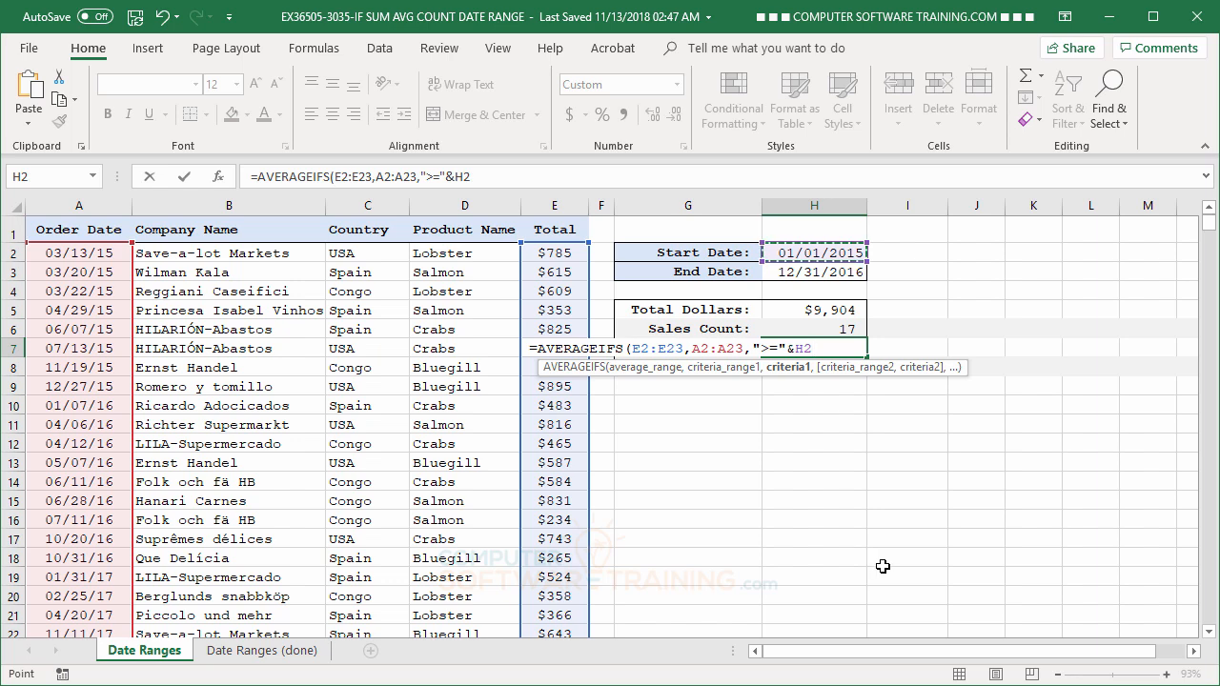
type(",")
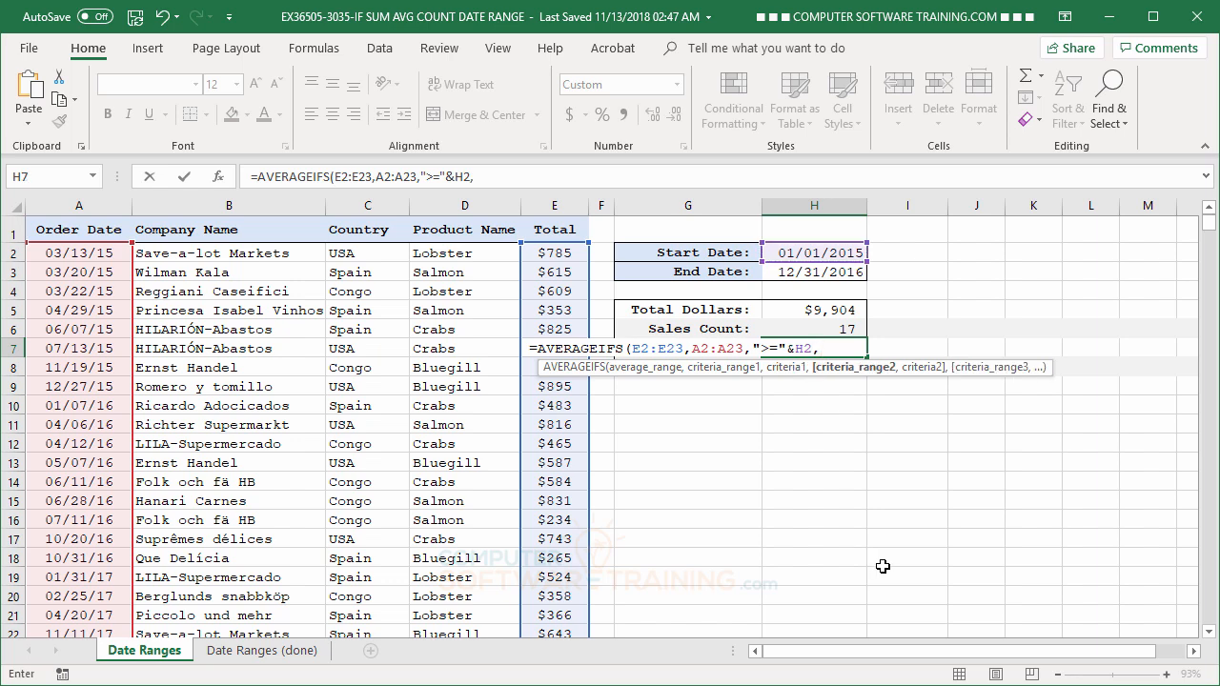
Add the end-date condition A2:A23 with "<="&H3 to the AVERAGEIFS formula and enter it in H7
left_click(73, 255)
left_click_drag(72, 267, 73, 583)
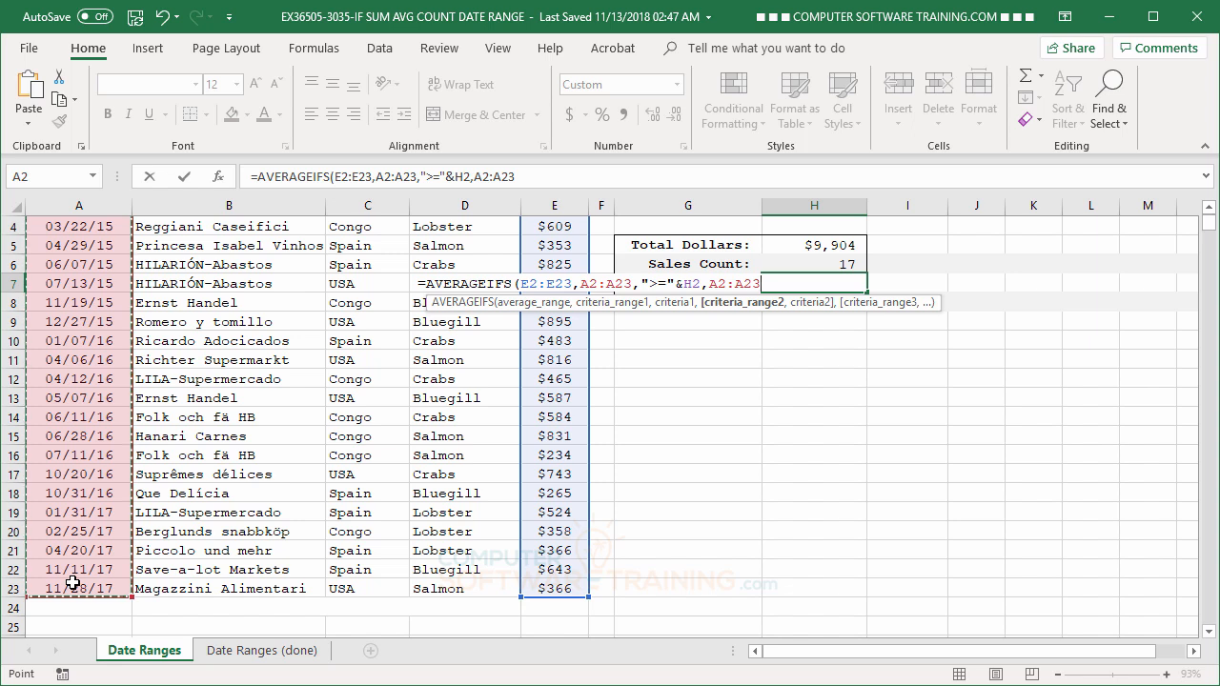
type(",")
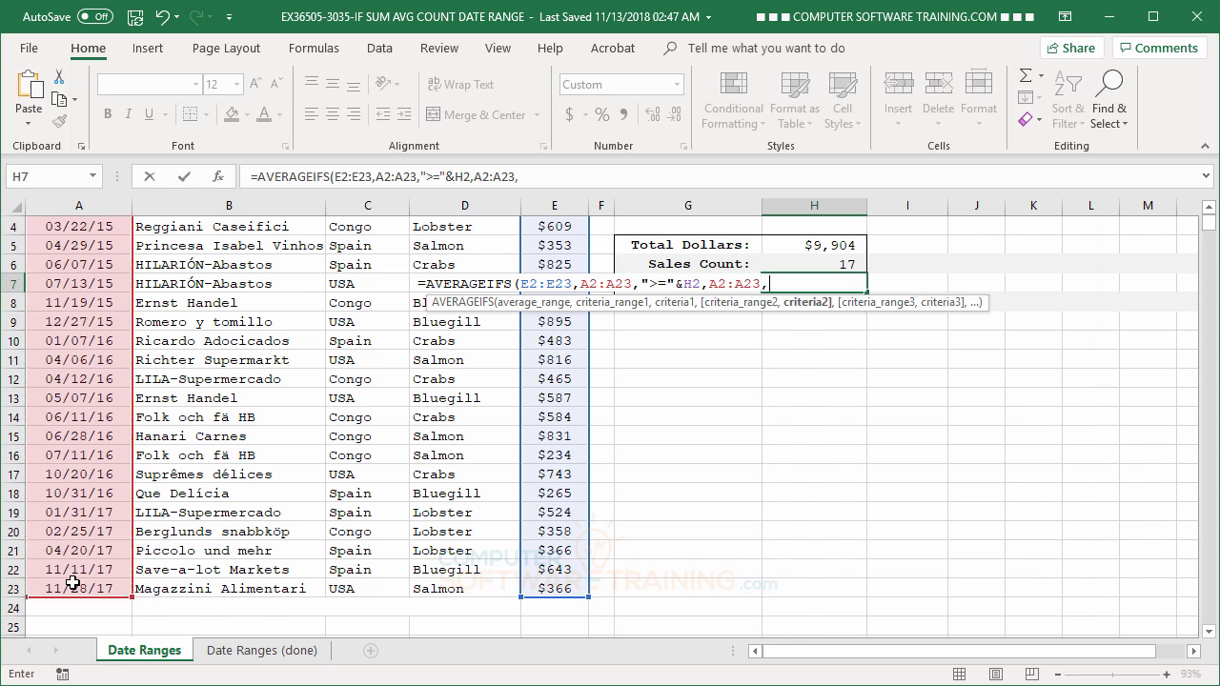
type("\"")
type("<=")
type("&")
scroll(963, 427, "up", 1)
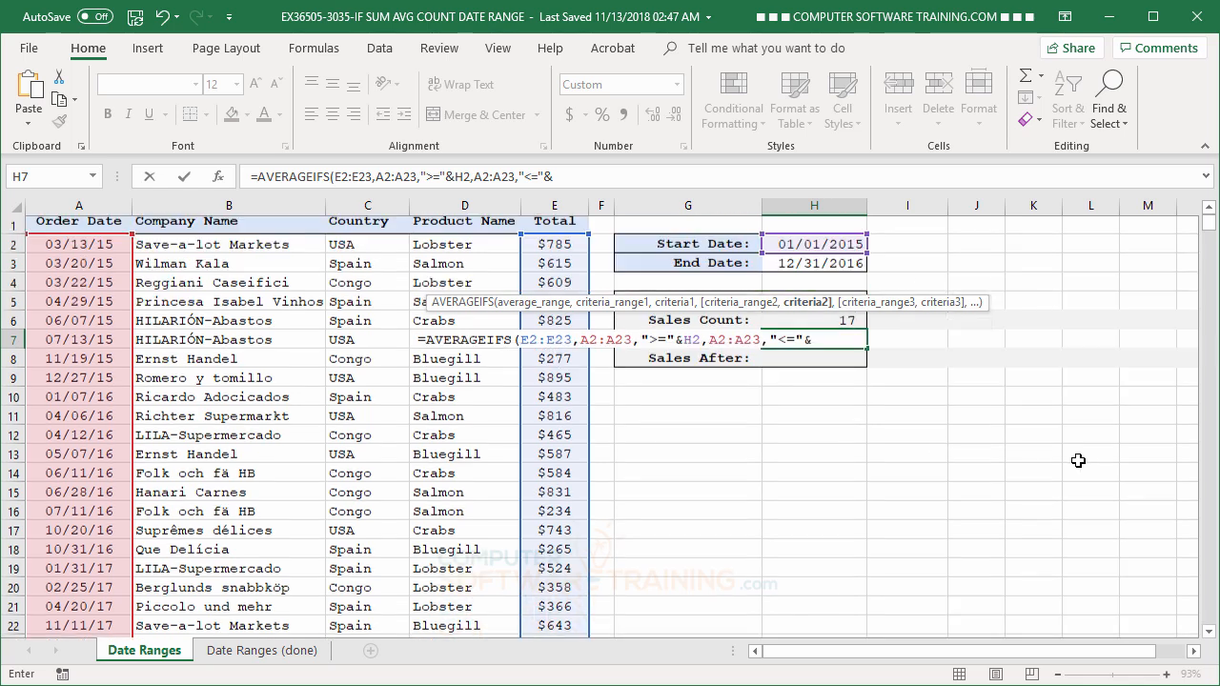
left_click(804, 272)
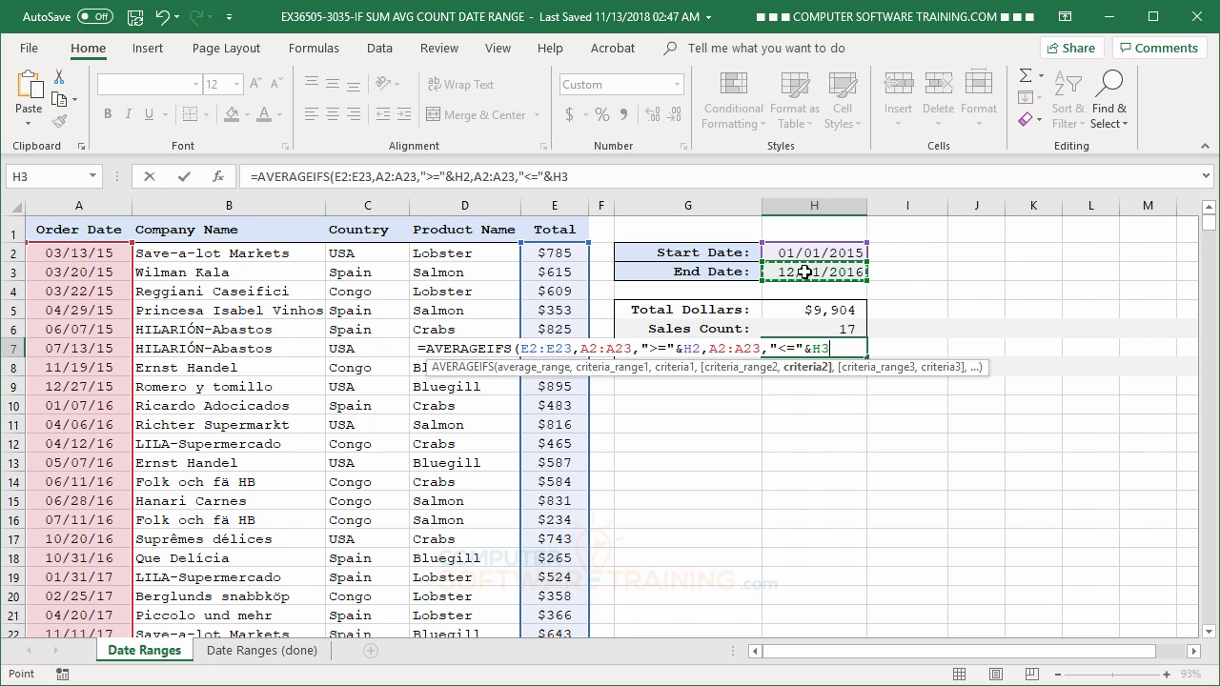
type(")")
key("Return")
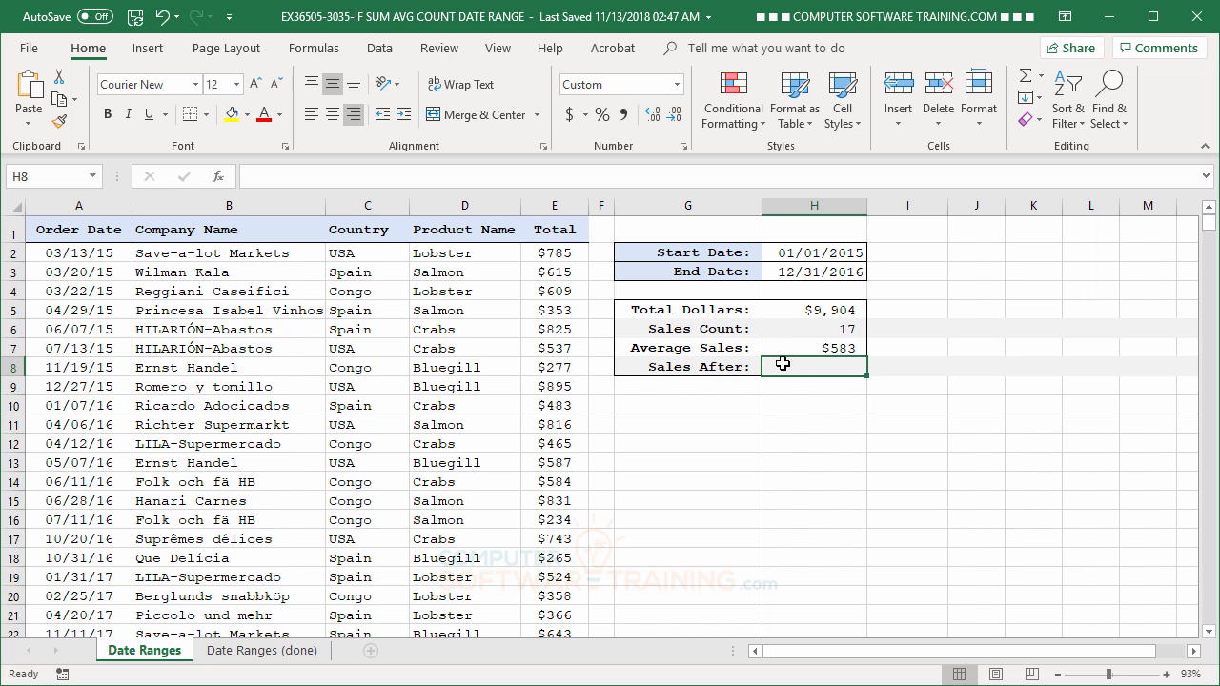
Start a SUMIF formula in the Sales After cell H8 with order dates A2:A23 as the range
type("=sum")
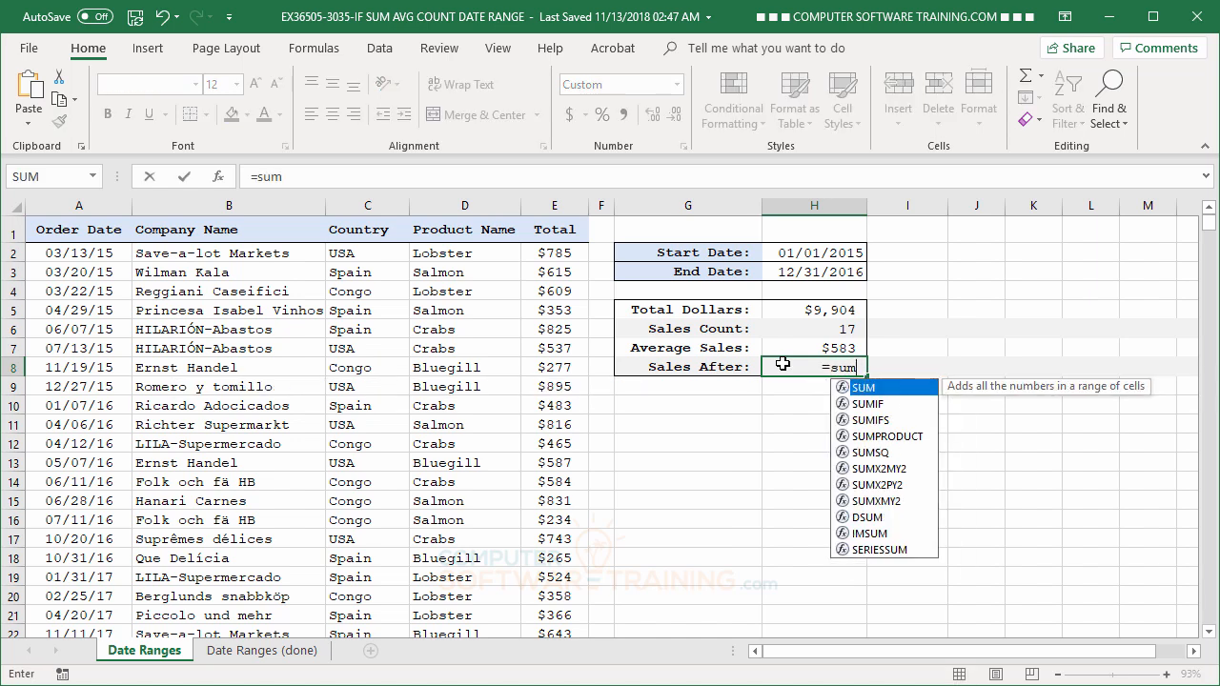
double_click(867, 406)
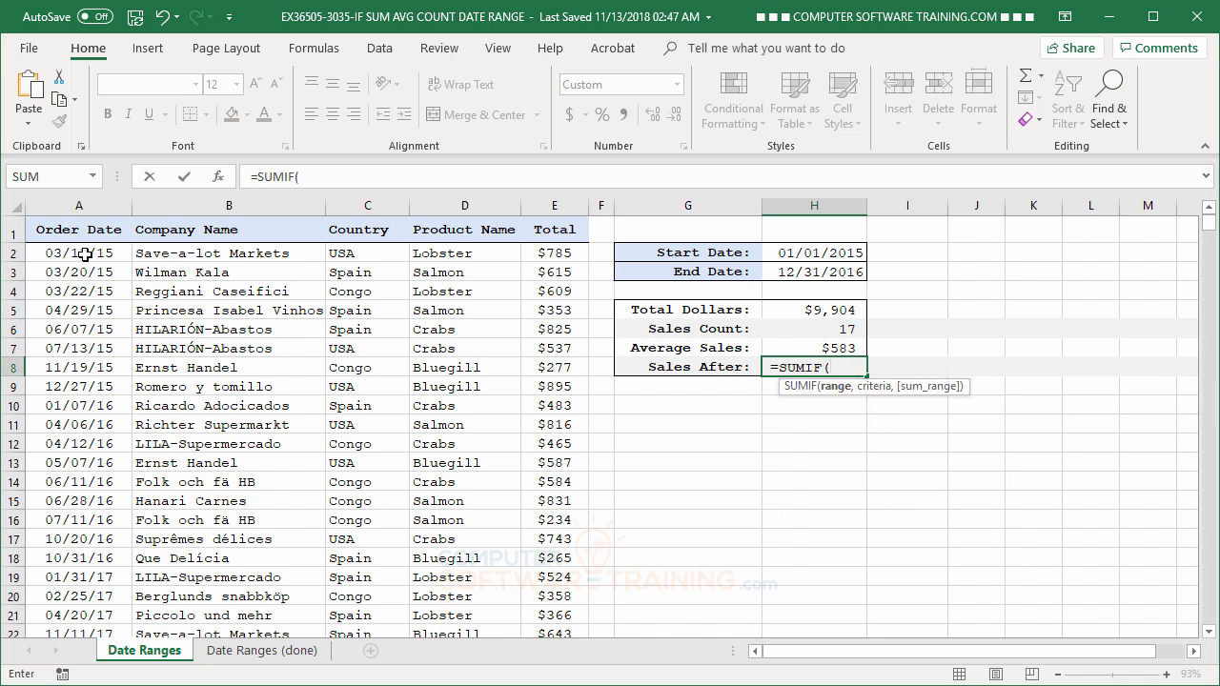
left_click_drag(85, 255, 79, 593)
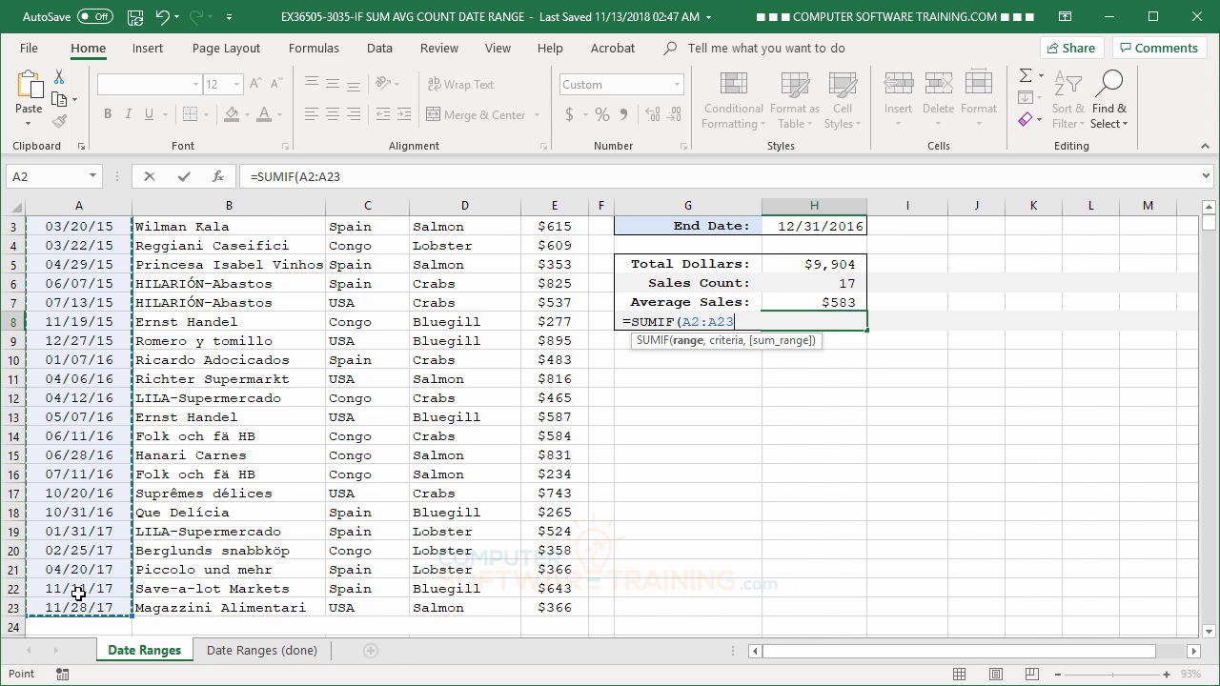
type(",")
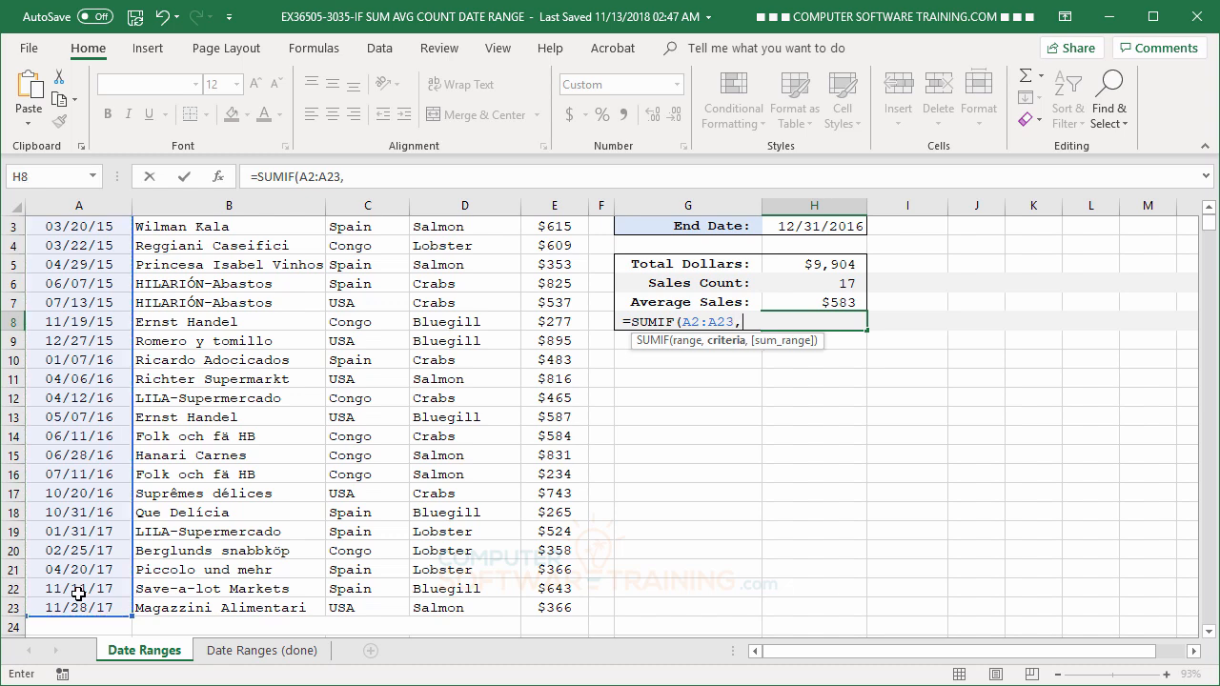
Set the SUMIF criterion to ">="&H3 so that orders on or after the end date are summed
type("\">=\"&")
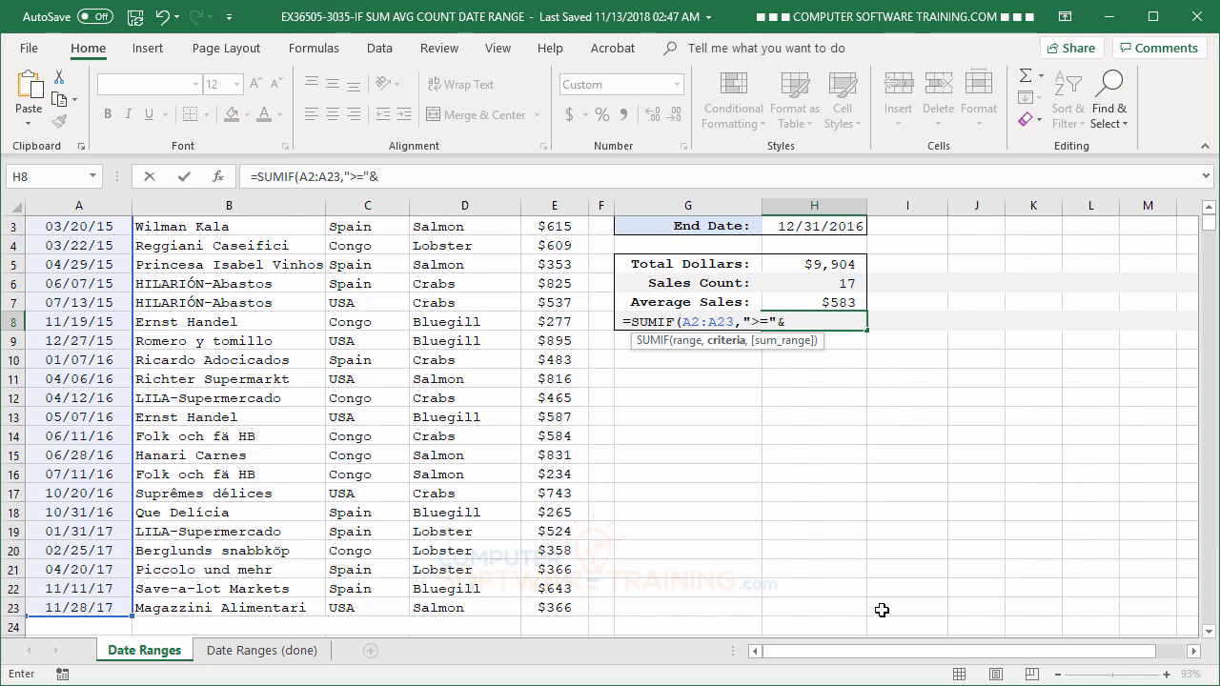
scroll(986, 394, "up", 1)
scroll(986, 394, "up", 1)
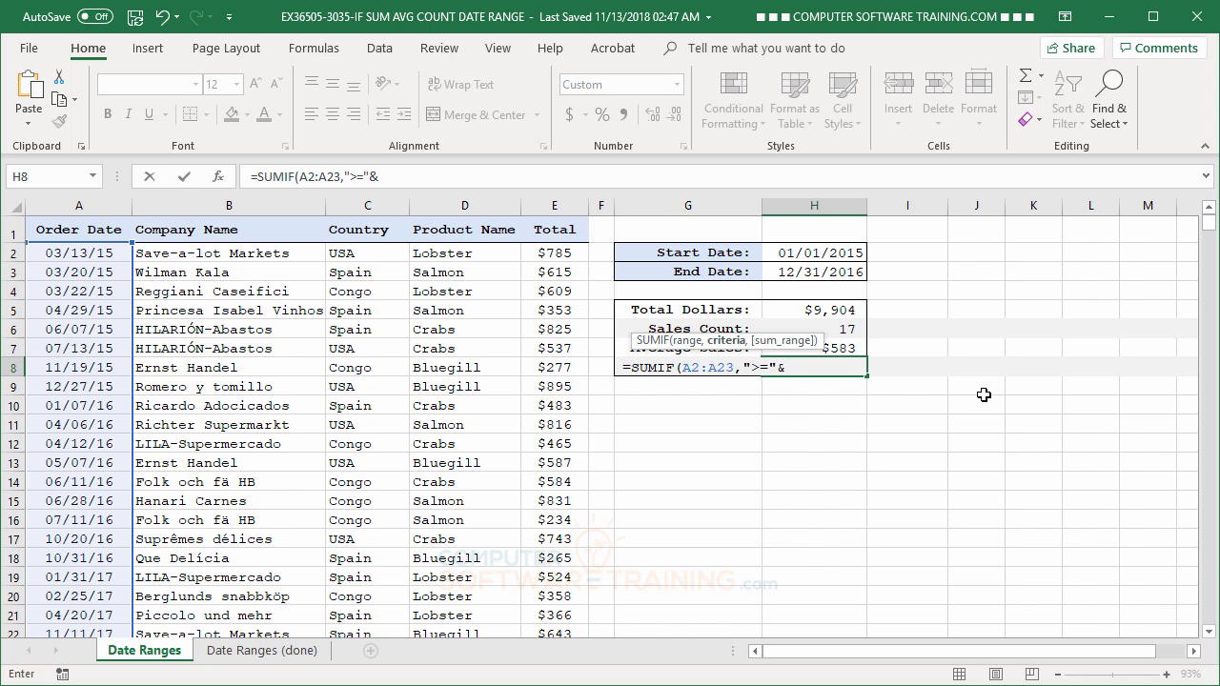
left_click(810, 274)
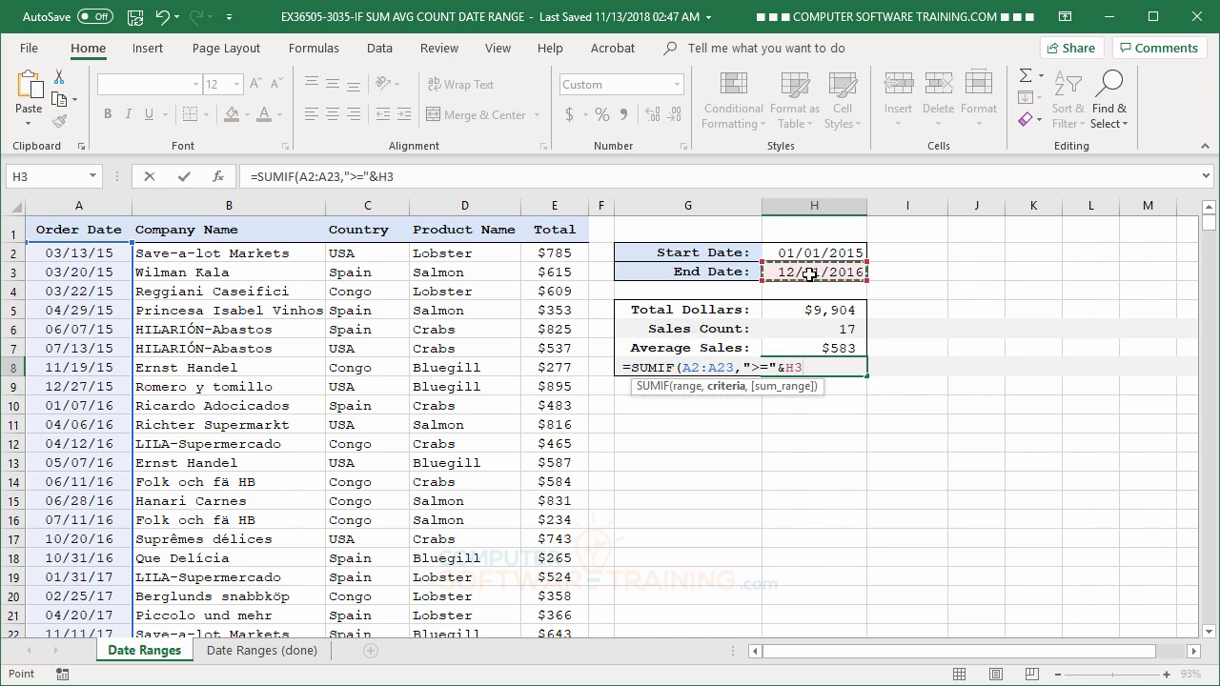
type(",")
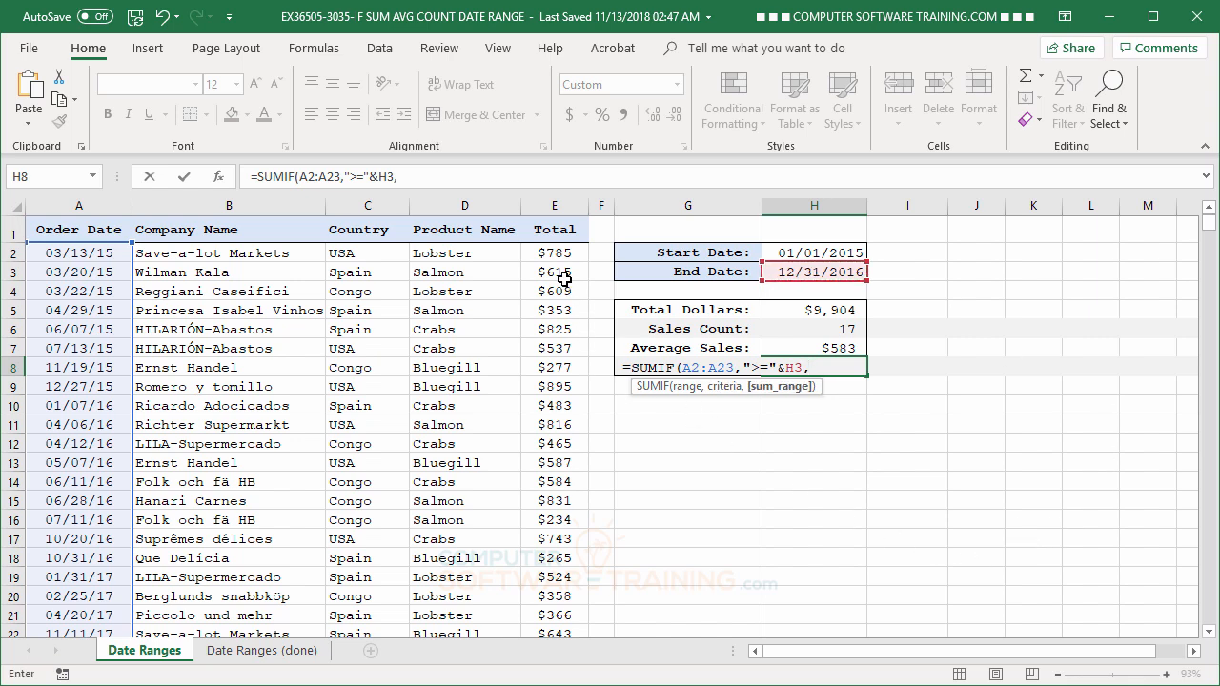
Use the totals E2:E23 as the SUMIF sum range and enter the formula in H8
left_click_drag(555, 252, 550, 591)
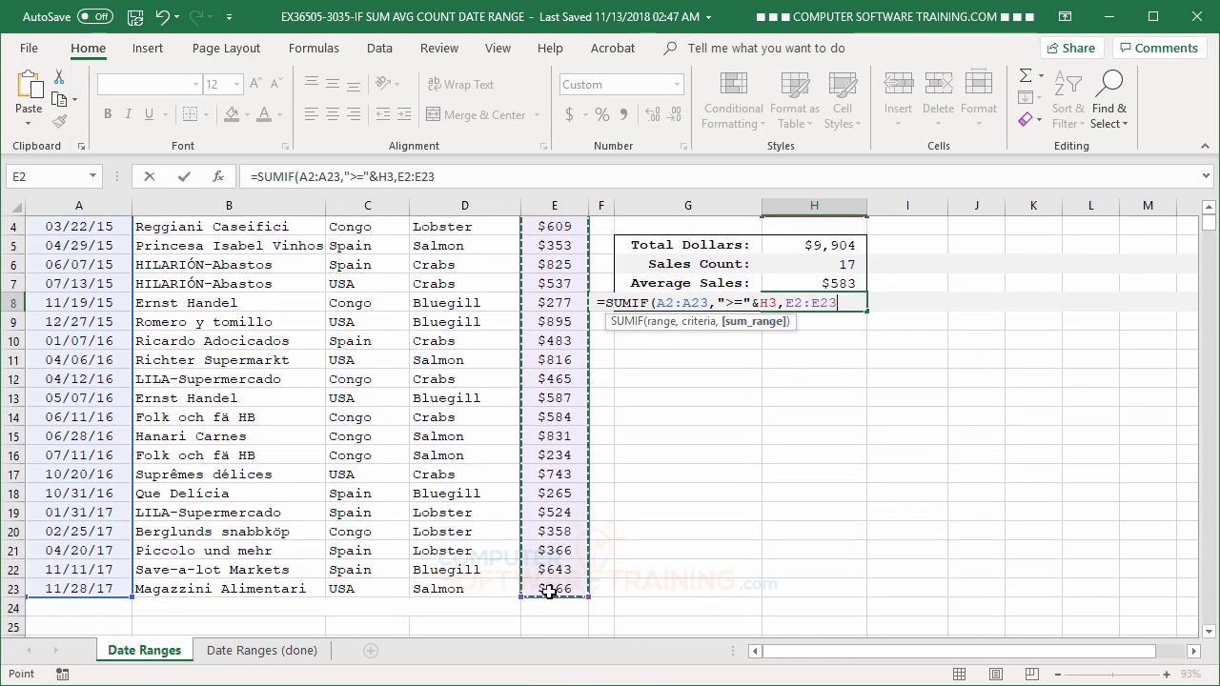
type(")")
key("Return")
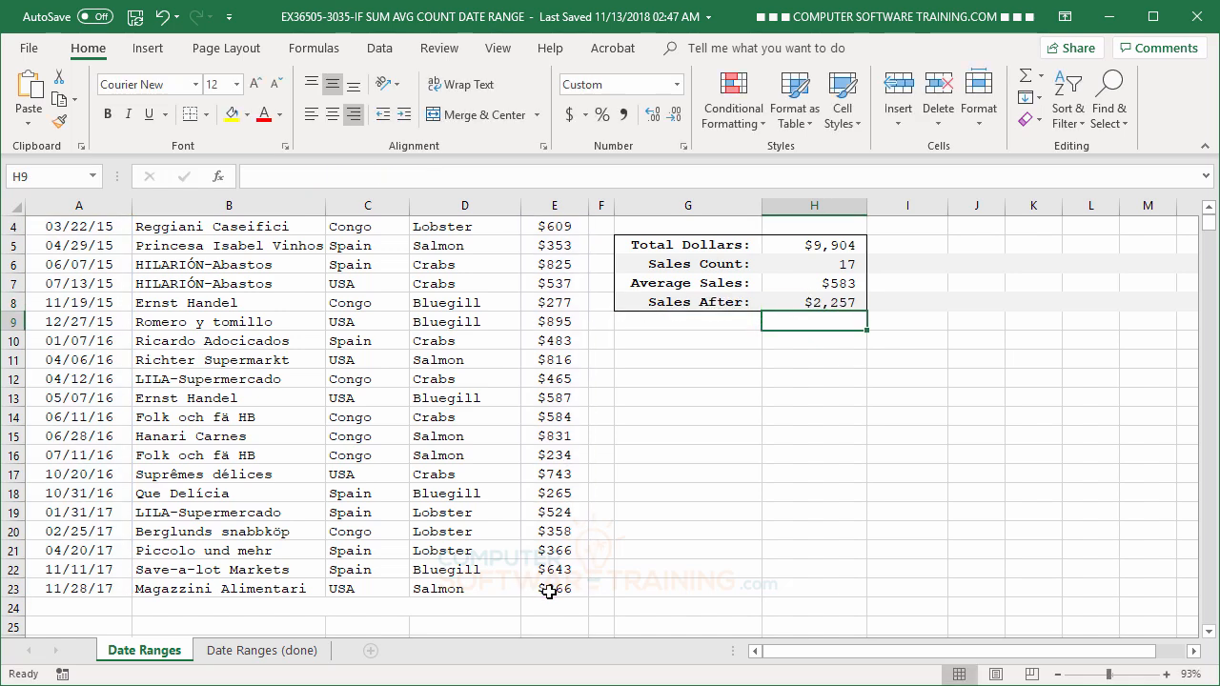
Change the End Date in H3 to 3/31/2015 to test the summary formulas
scroll(572, 534, "up", 1)
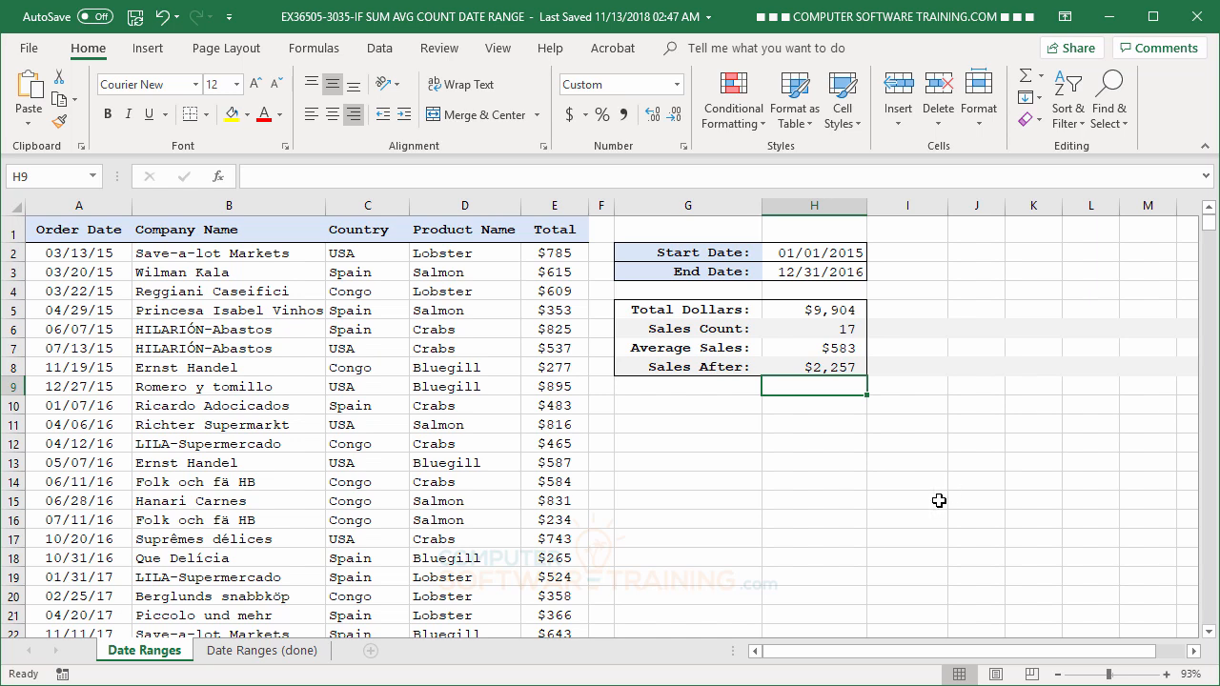
left_click(799, 274)
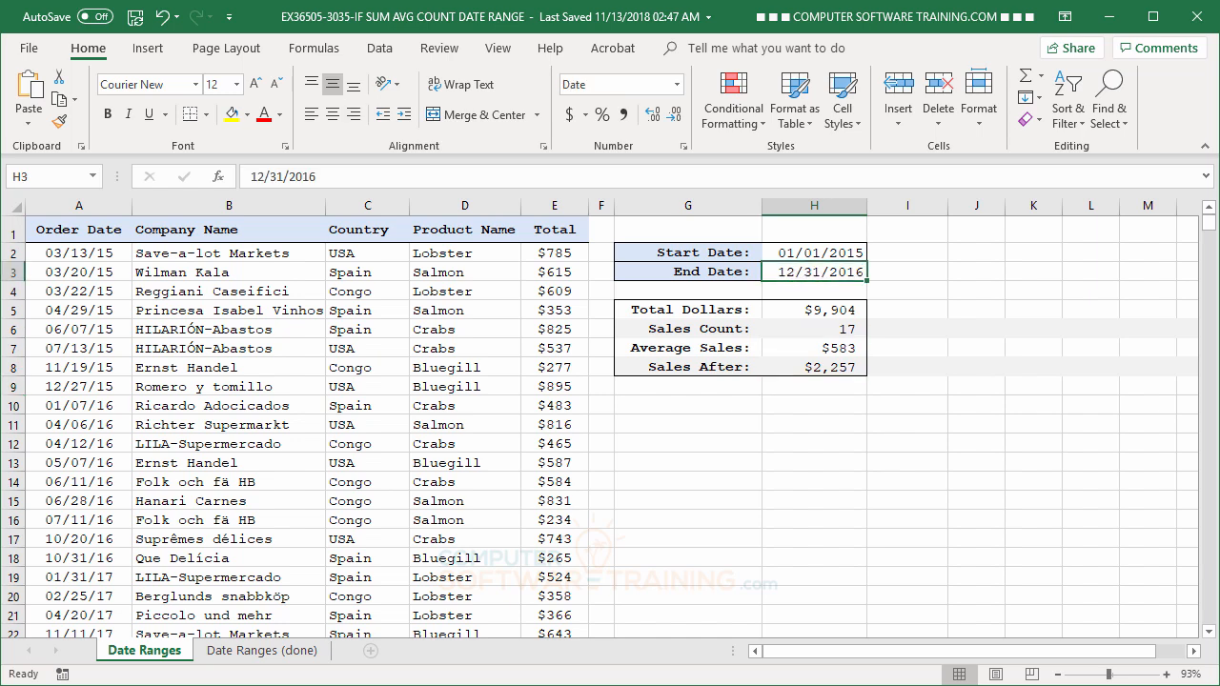
type("3")
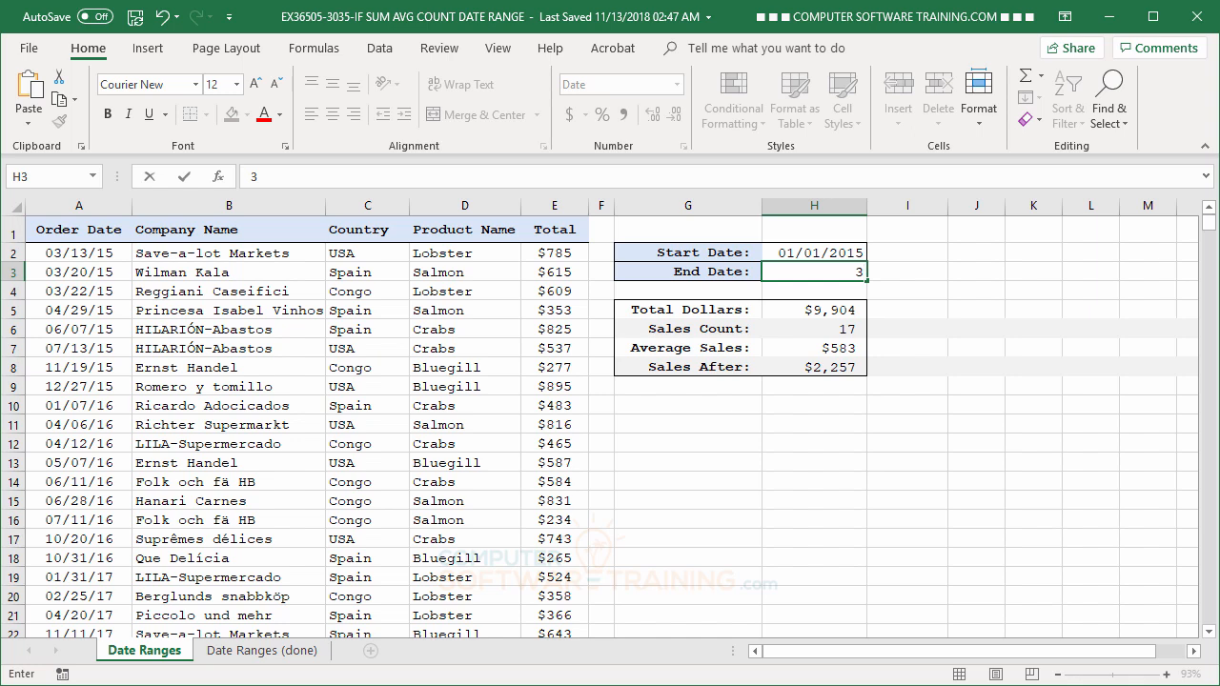
type("/31/2015")
key("Return")
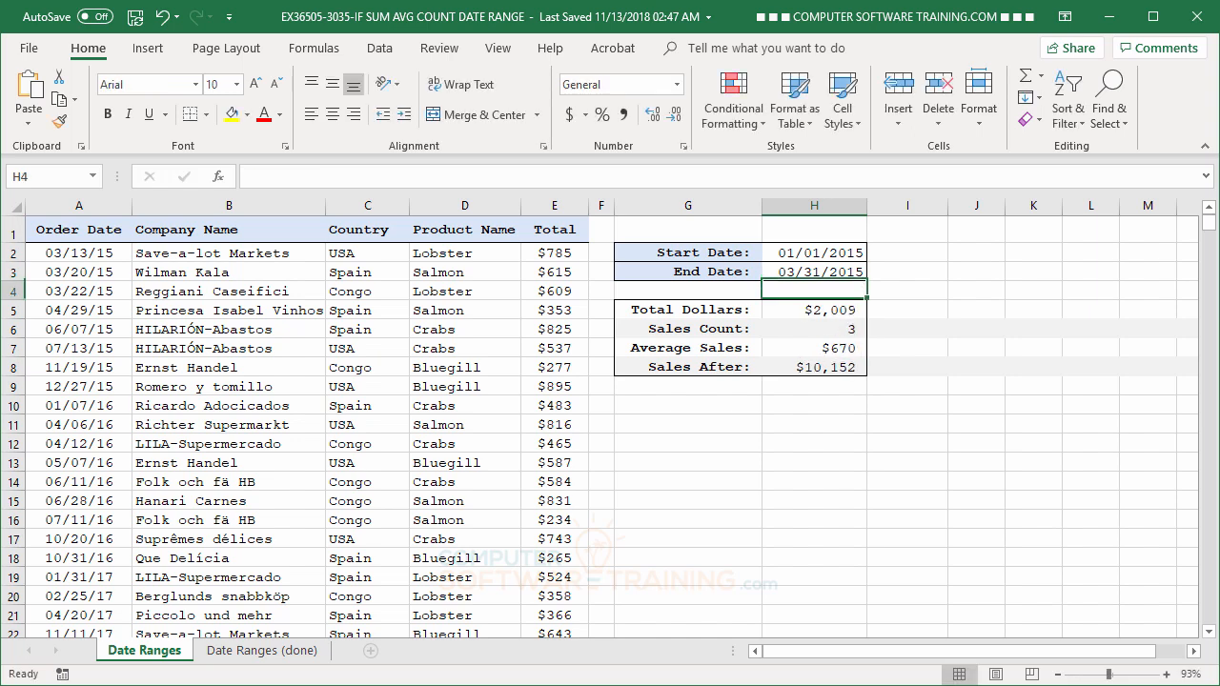